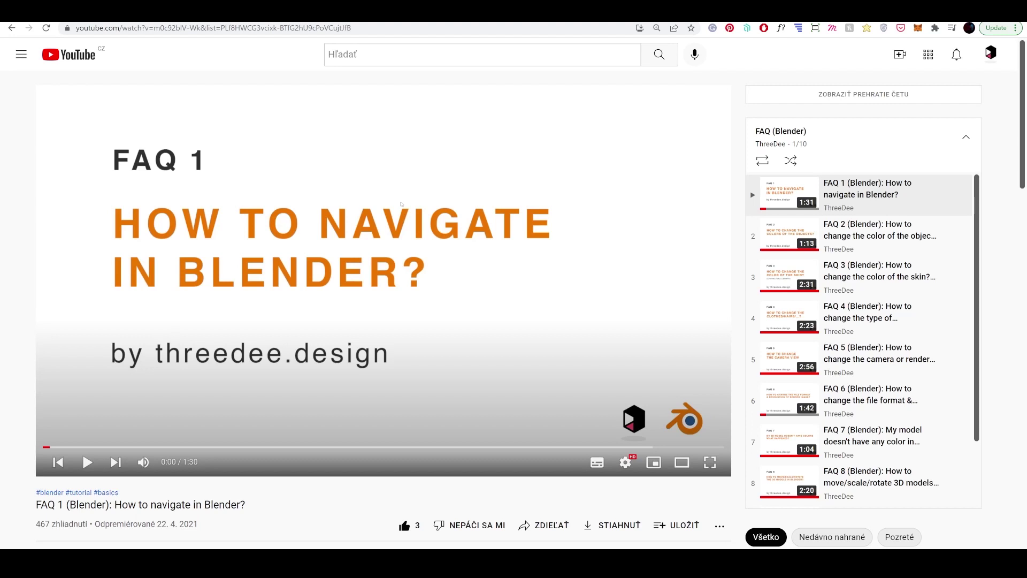
{"action": "scroll", "coordinate": [402, 204], "scroll_direction": "down", "scroll_amount": 1}
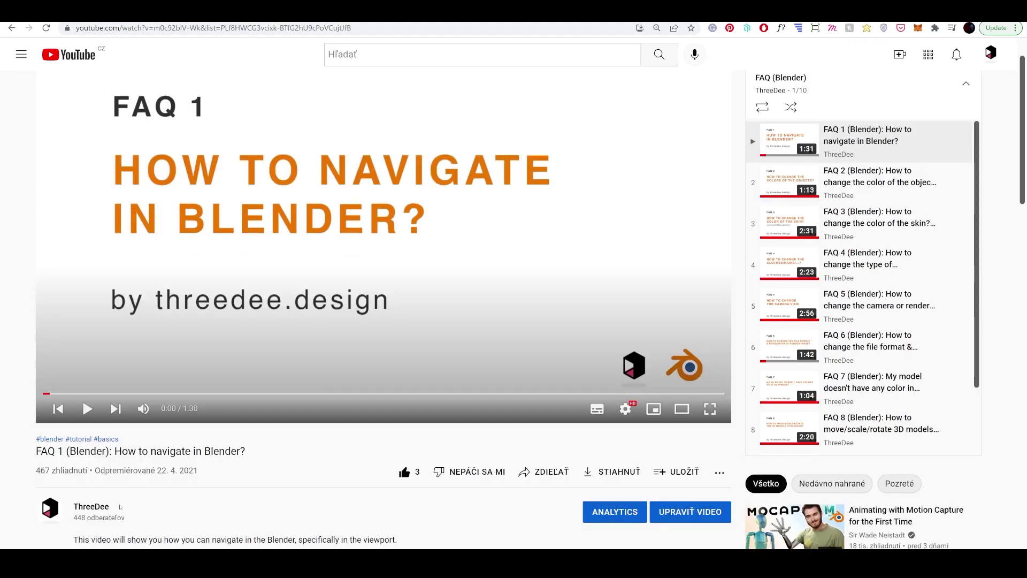
{"action": "scroll", "coordinate": [106, 496], "scroll_direction": "up", "scroll_amount": 1}
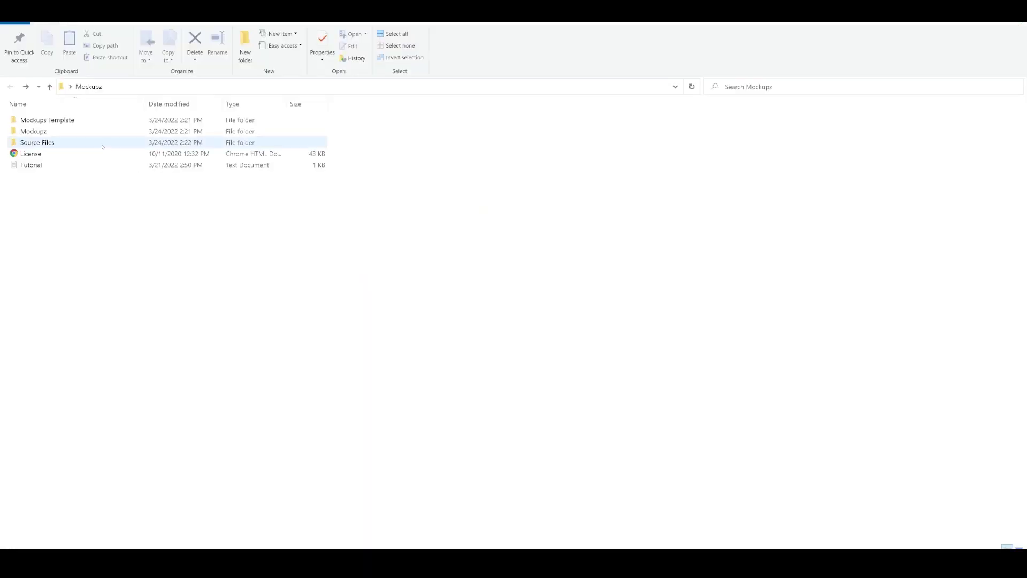
Open the Mockupz subfolder and view the 1. City Mockup image
{"action": "double_click", "coordinate": [54, 130]}
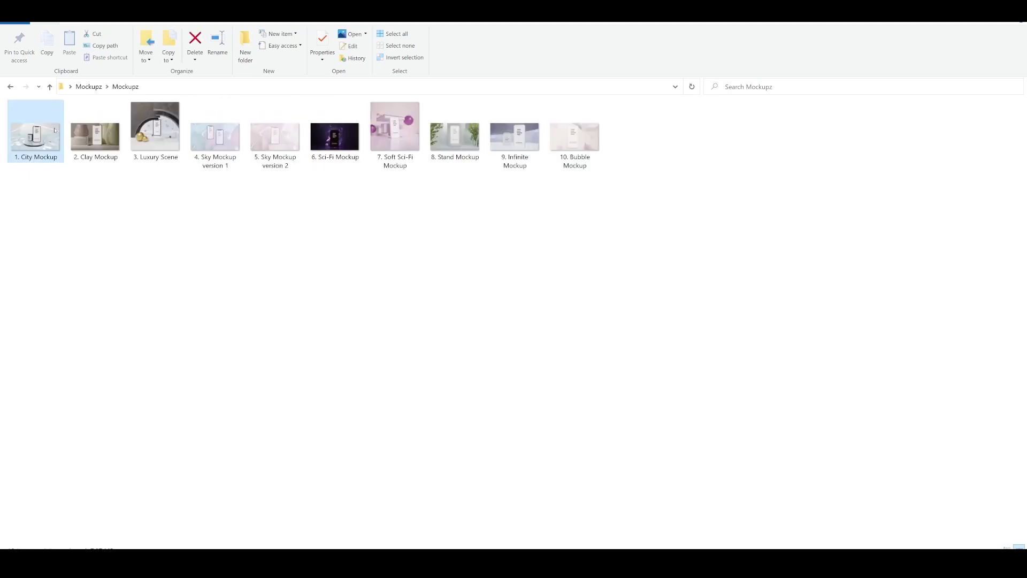
{"action": "left_click", "coordinate": [101, 144]}
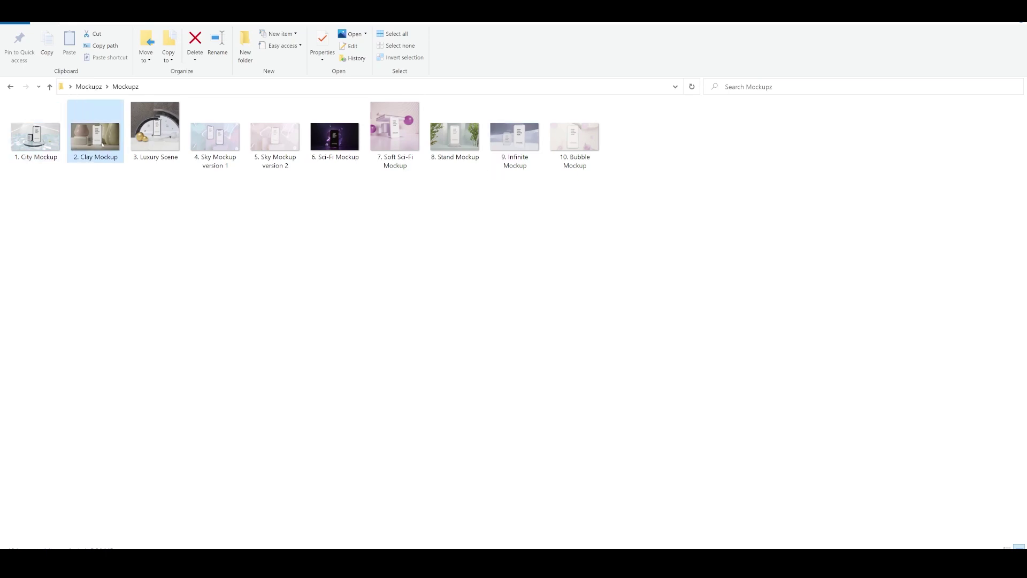
{"action": "left_click", "coordinate": [335, 139]}
{"action": "left_click", "coordinate": [300, 198]}
{"action": "double_click", "coordinate": [56, 140]}
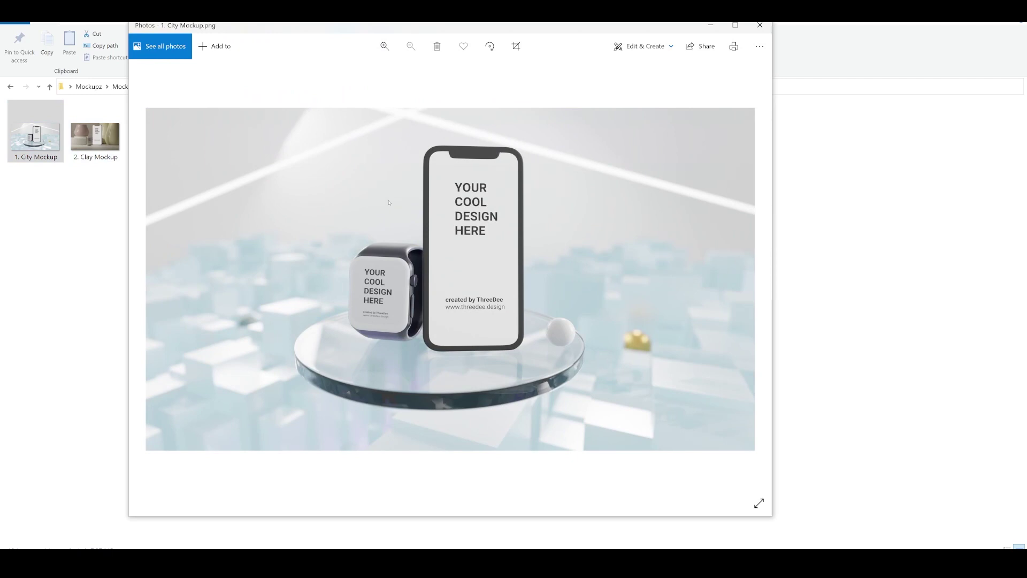
Flip back and forth through the mockup images, including Luxury Scene, Sci-Fi Mockup and Stand Mockup, to examine the different designs
{"action": "key", "text": "Right"}
{"action": "key", "text": "Right"}
{"action": "key", "text": "Right"}
{"action": "key", "text": "Right"}
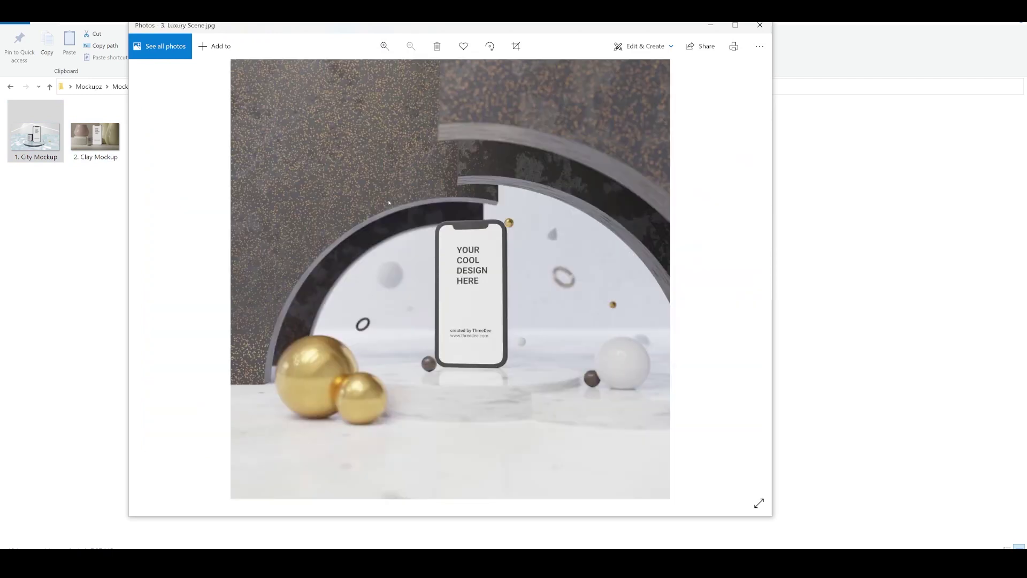
{"action": "key", "text": "Right"}
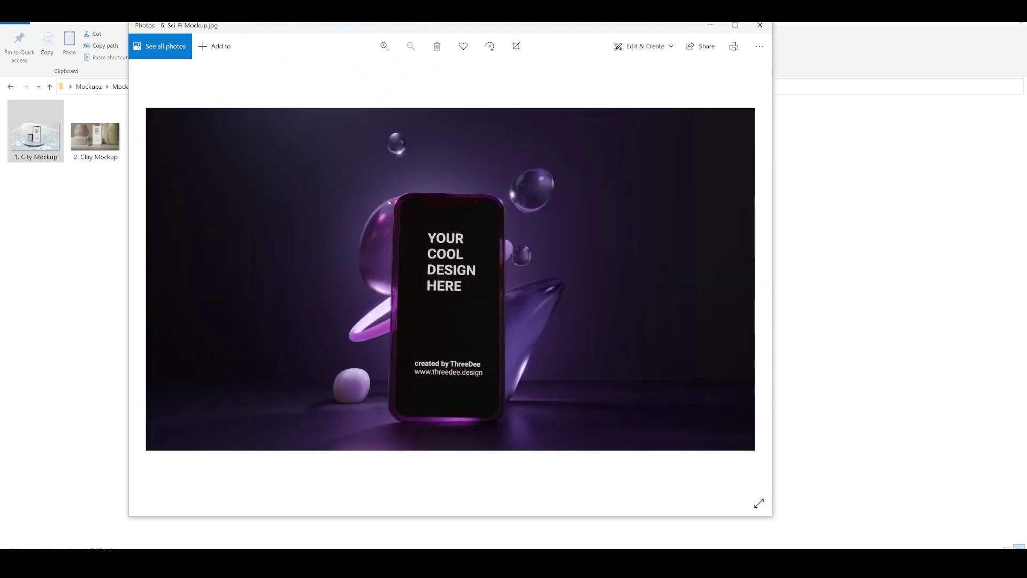
{"action": "key", "text": "Left"}
{"action": "key", "text": "Left"}
{"action": "key", "text": "Left"}
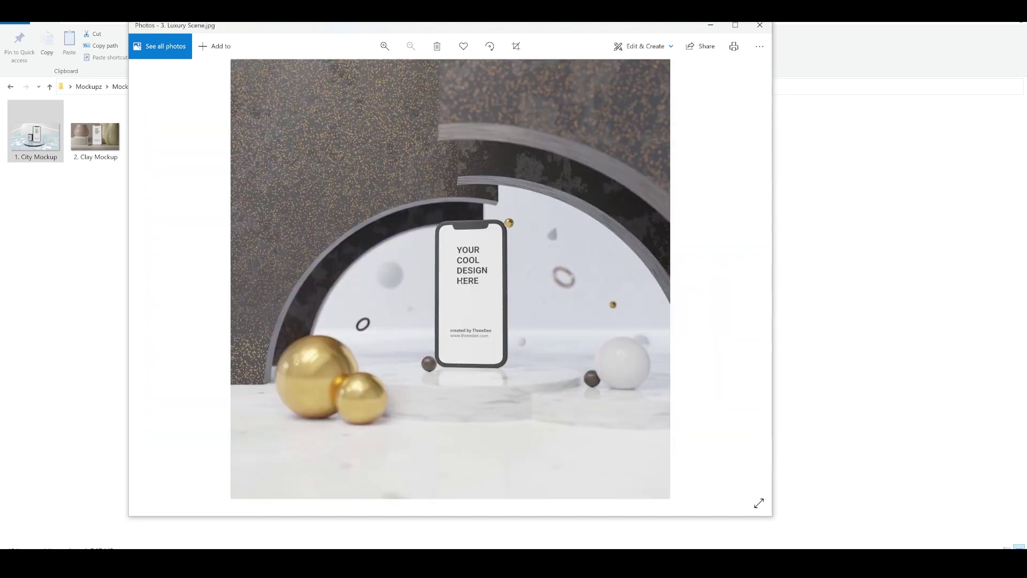
{"action": "key", "text": "Right"}
{"action": "key", "text": "Right"}
{"action": "key", "text": "Right"}
{"action": "key", "text": "Right"}
{"action": "key", "text": "Right"}
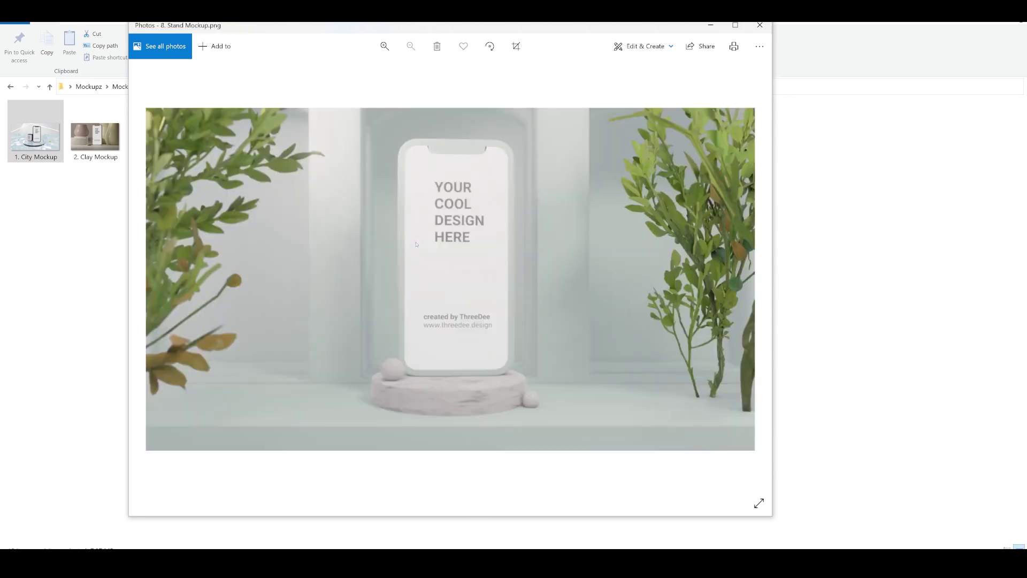
{"action": "key", "text": "Left"}
{"action": "key", "text": "Right"}
{"action": "key", "text": "Right"}
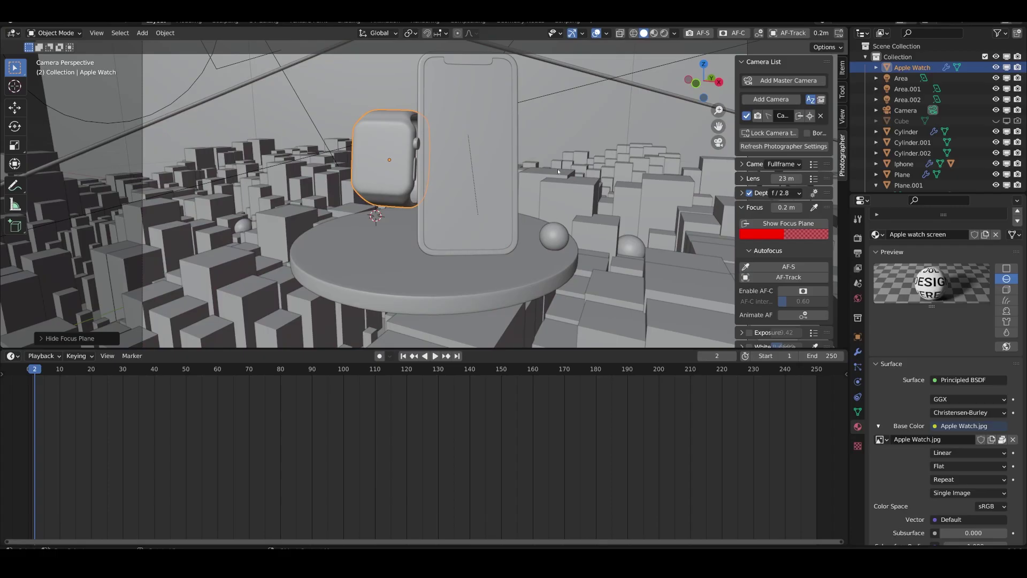
Switch to Blender and compare the city mockup scene in solid and rendered viewport shading, ending in rendered shading
{"action": "scroll", "coordinate": [557, 171], "scroll_direction": "down", "scroll_amount": 1}
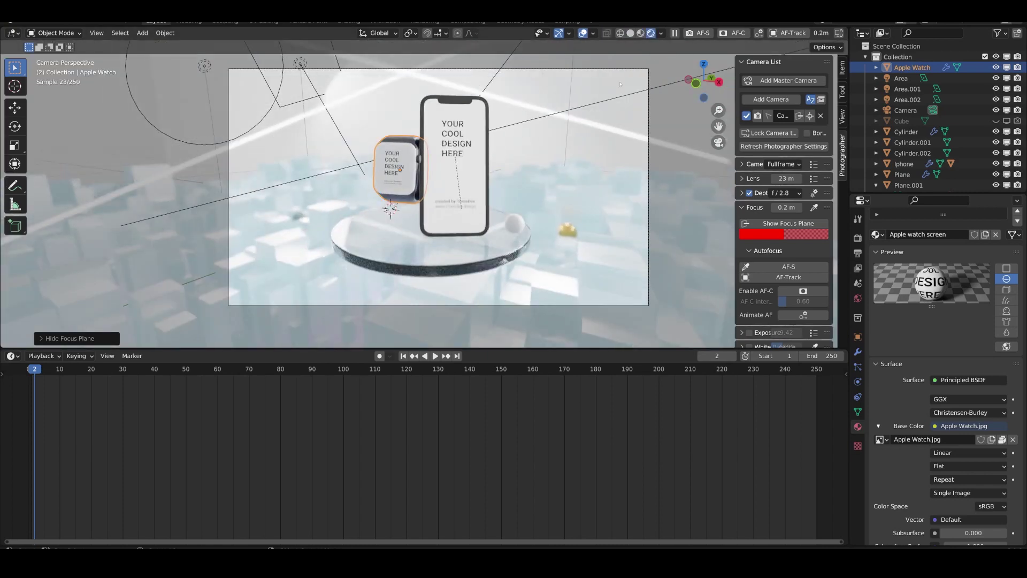
{"action": "left_click", "coordinate": [630, 33]}
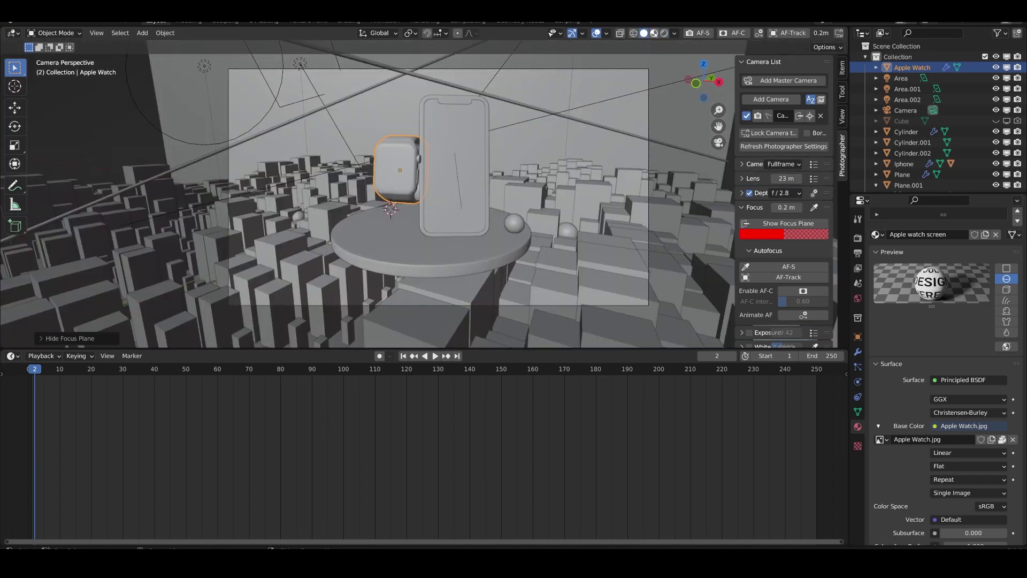
{"action": "left_click", "coordinate": [654, 33]}
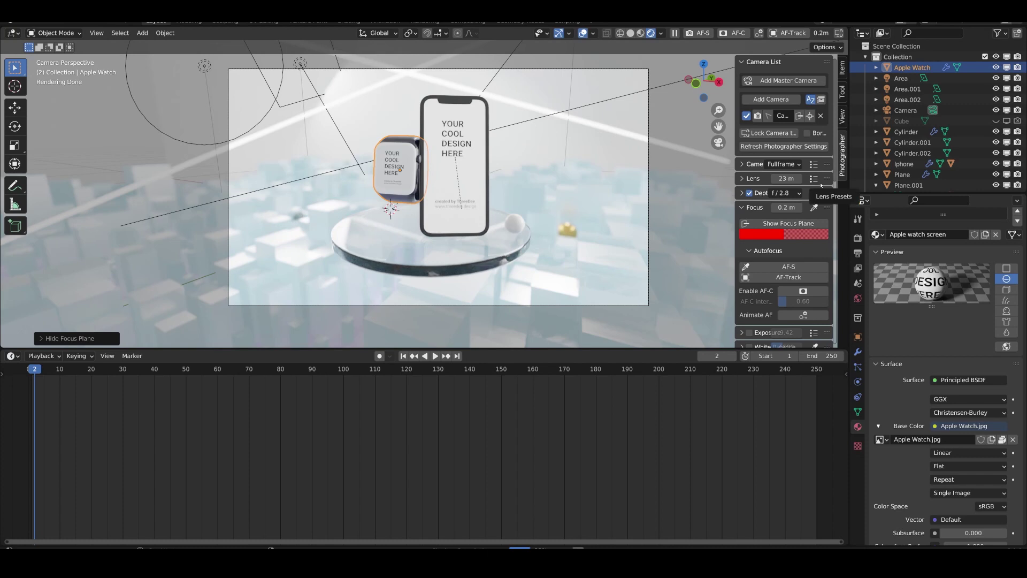
Show the camera's focus plane and set the focus on the iPhone screen with AF-S autofocus
{"action": "left_click", "coordinate": [778, 224]}
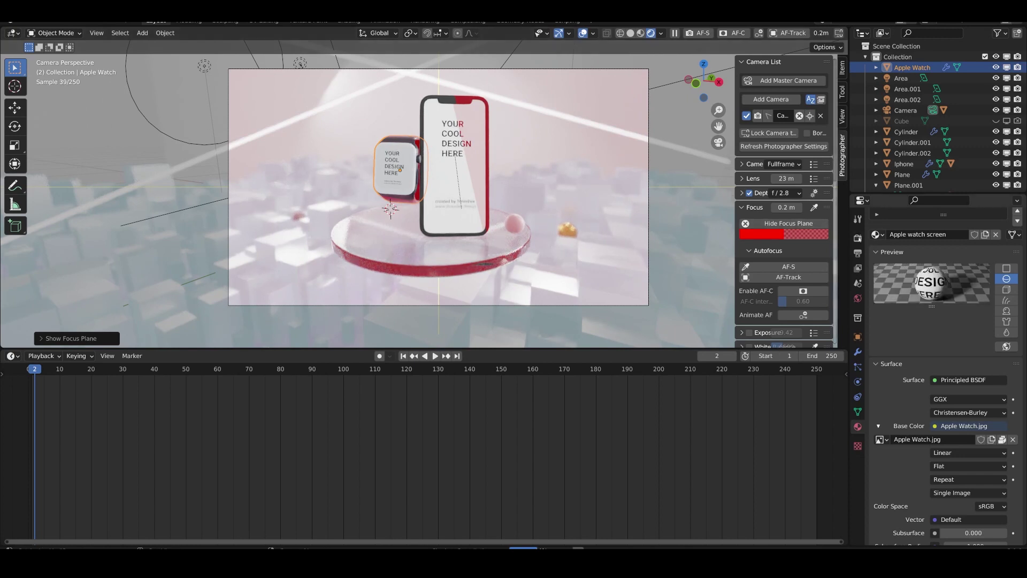
{"action": "left_click", "coordinate": [789, 267]}
{"action": "left_click", "coordinate": [463, 117]}
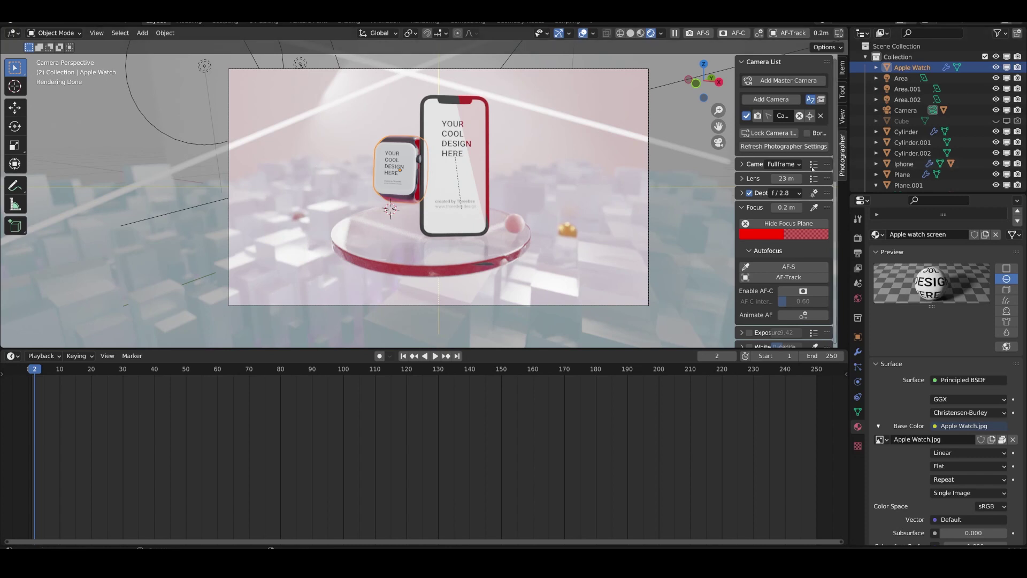
{"action": "scroll", "coordinate": [824, 307], "scroll_direction": "down", "scroll_amount": 10}
{"action": "scroll", "coordinate": [824, 306], "scroll_direction": "down", "scroll_amount": 9}
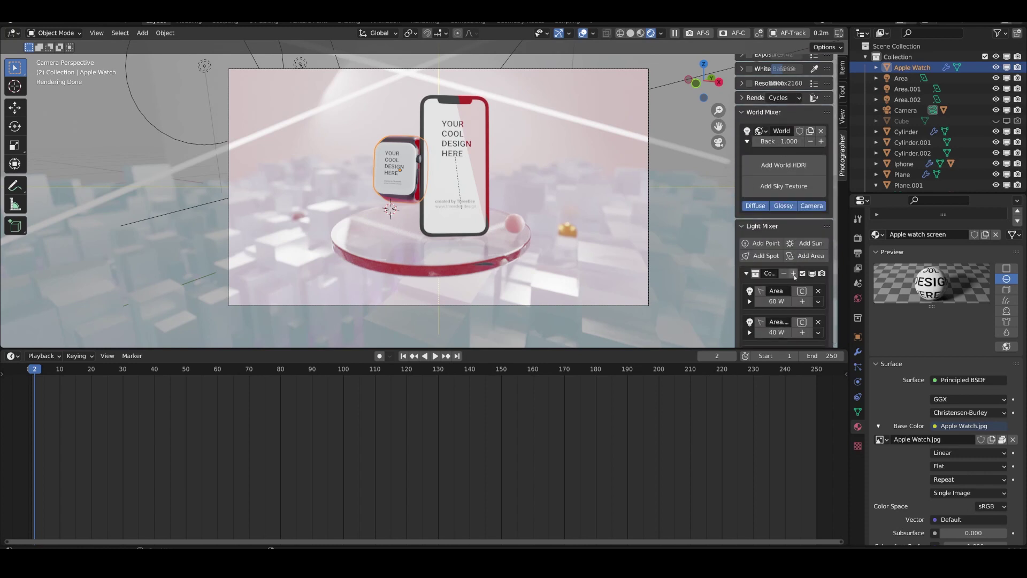
{"action": "scroll", "coordinate": [794, 277], "scroll_direction": "up", "scroll_amount": 12}
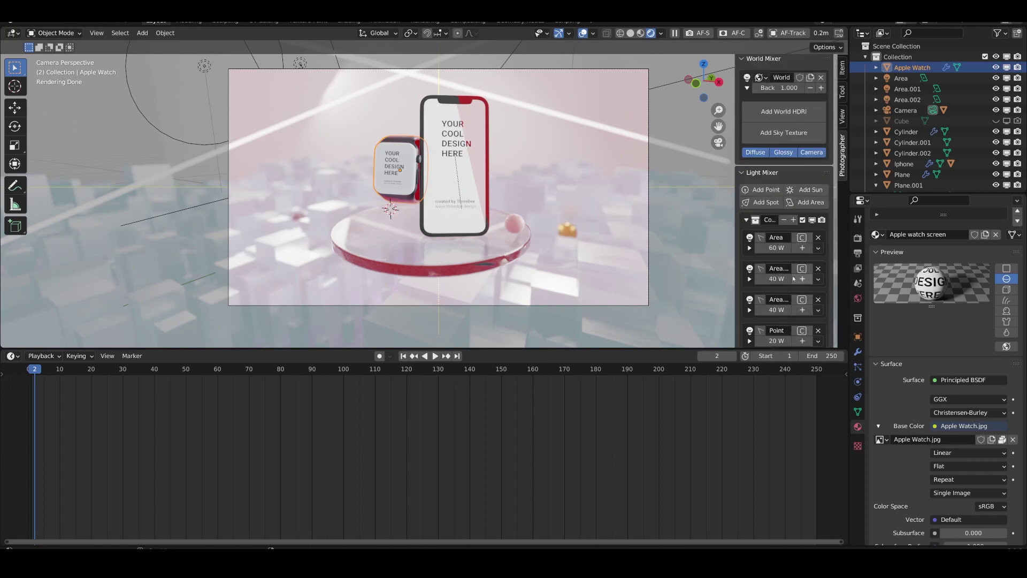
{"action": "scroll", "coordinate": [793, 278], "scroll_direction": "up", "scroll_amount": 6}
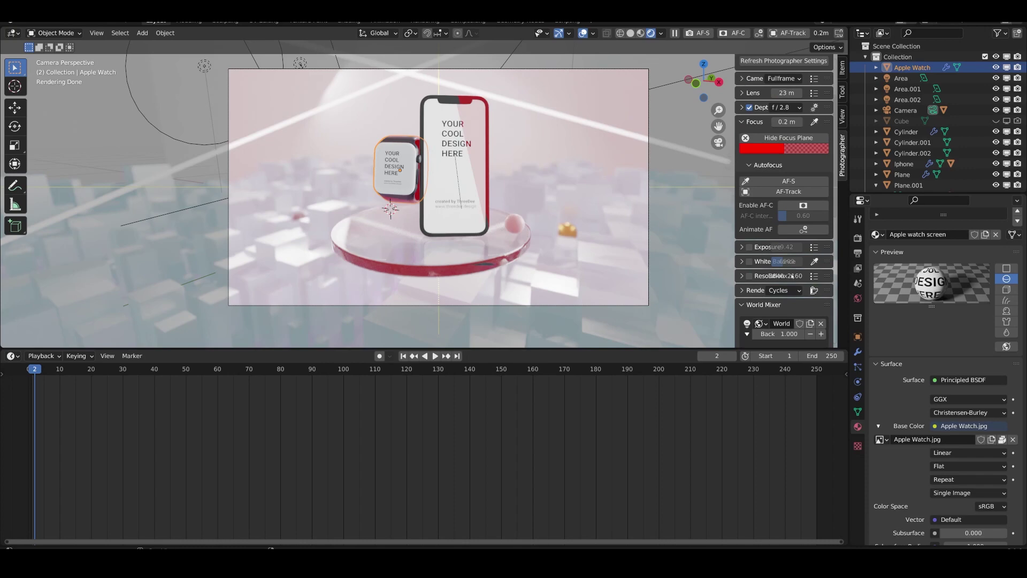
Try a bright green base colour on the Apple Watch's body material and undo the change
{"action": "mouse_move", "coordinate": [455, 177]}
{"action": "middle_mouse_down"}
{"action": "mouse_move", "coordinate": [540, 179]}
{"action": "mouse_move", "coordinate": [455, 177]}
{"action": "middle_mouse_up"}
{"action": "scroll", "coordinate": [540, 179], "scroll_direction": "down", "scroll_amount": 4}
{"action": "left_click", "coordinate": [423, 109]}
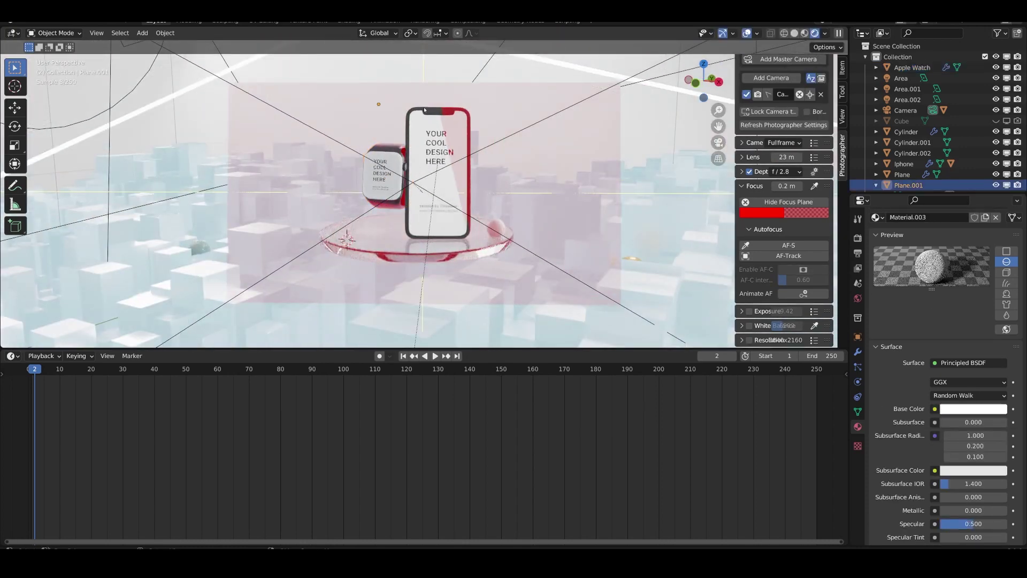
{"action": "left_click", "coordinate": [423, 109]}
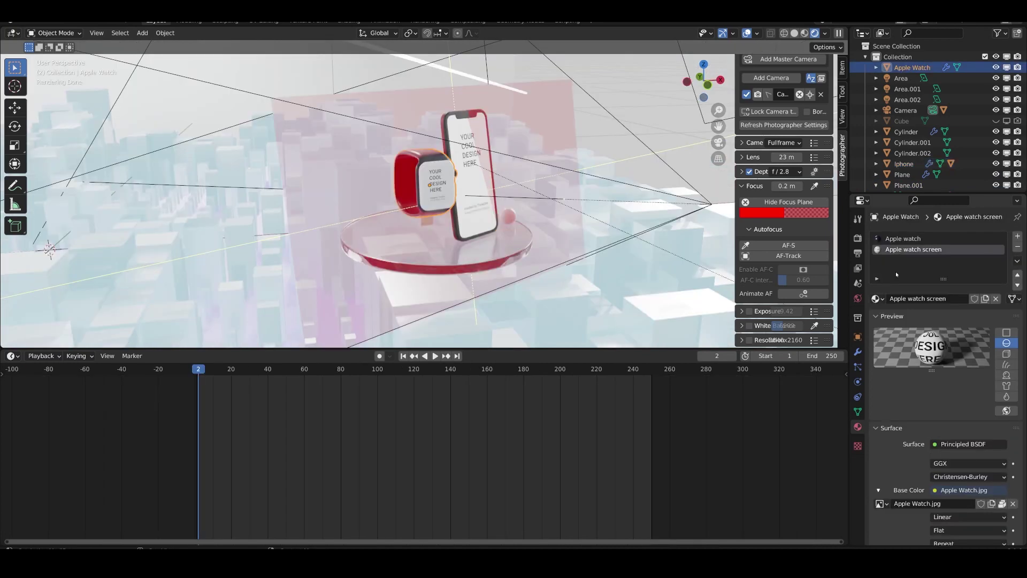
{"action": "left_click", "coordinate": [910, 238]}
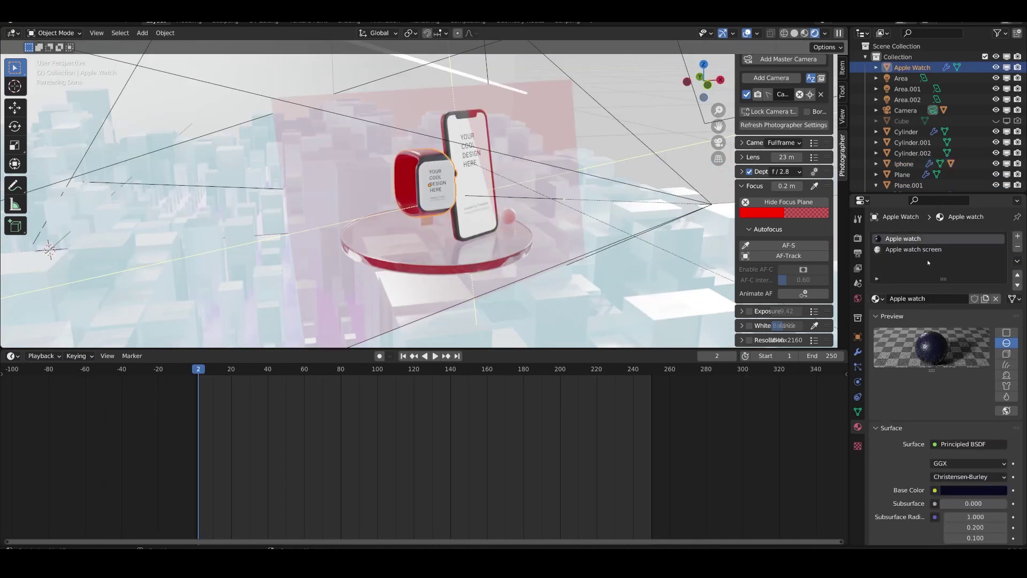
{"action": "left_click", "coordinate": [972, 490]}
{"action": "left_click_drag", "start_coordinate": [966, 355], "coordinate": [924, 350]}
{"action": "left_click_drag", "start_coordinate": [999, 360], "coordinate": [998, 337]}
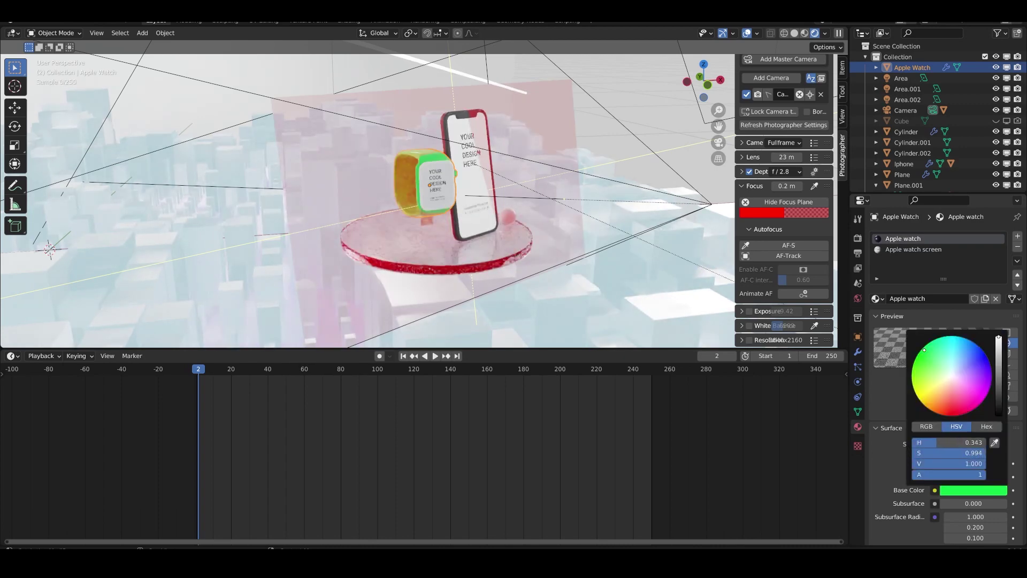
{"action": "scroll", "coordinate": [424, 194], "scroll_direction": "up", "scroll_amount": 4}
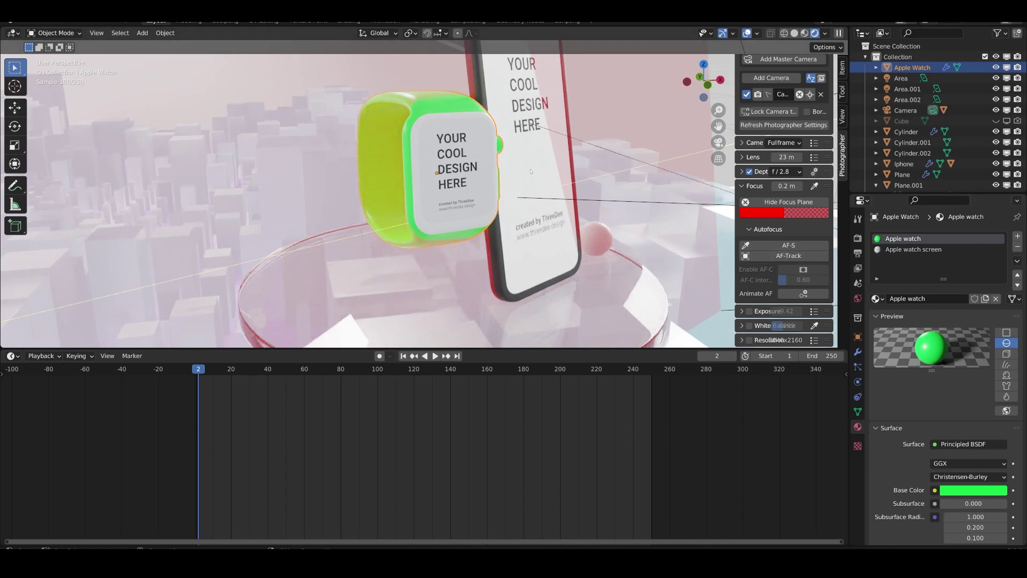
{"action": "key", "text": "ctrl+z"}
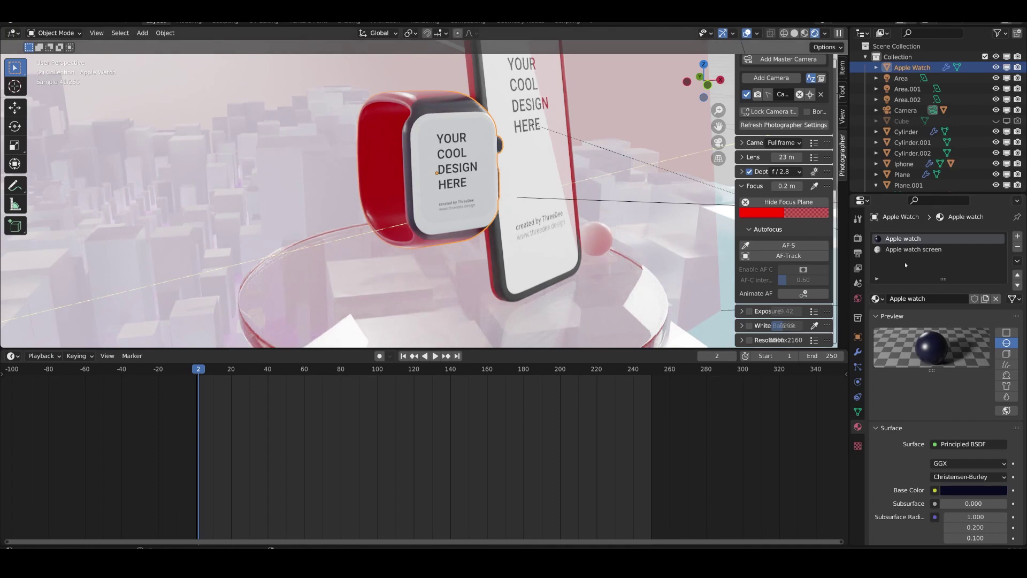
Replace the iPhone screen material's base colour image with Iphone_vertical_dark.jpg from the Mockups Template folder
{"action": "left_click", "coordinate": [932, 251]}
{"action": "scroll", "coordinate": [946, 352], "scroll_direction": "down", "scroll_amount": 1}
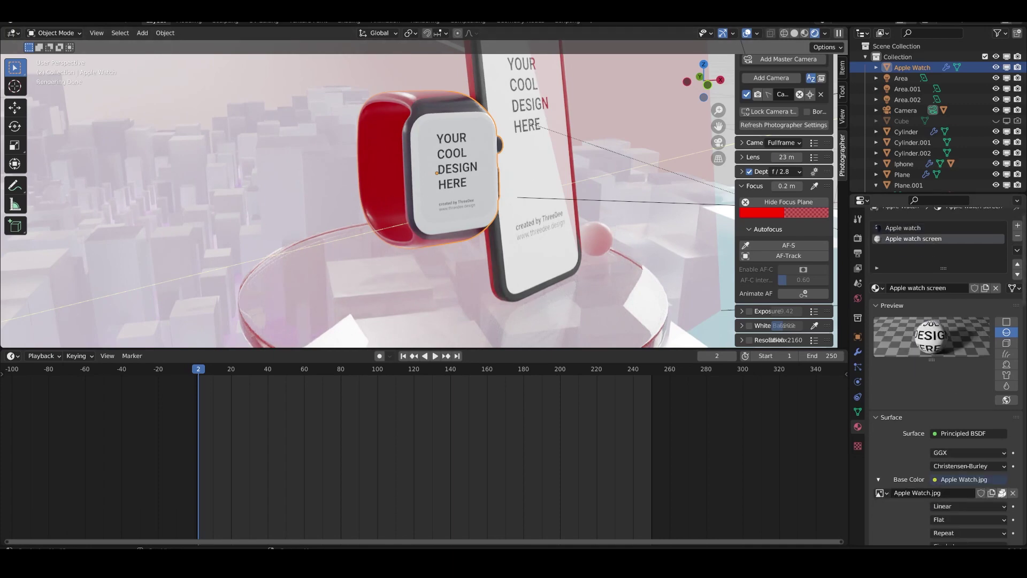
{"action": "left_click", "coordinate": [516, 126]}
{"action": "left_click", "coordinate": [1001, 493]}
{"action": "left_click", "coordinate": [970, 497]}
{"action": "left_click", "coordinate": [1002, 493]}
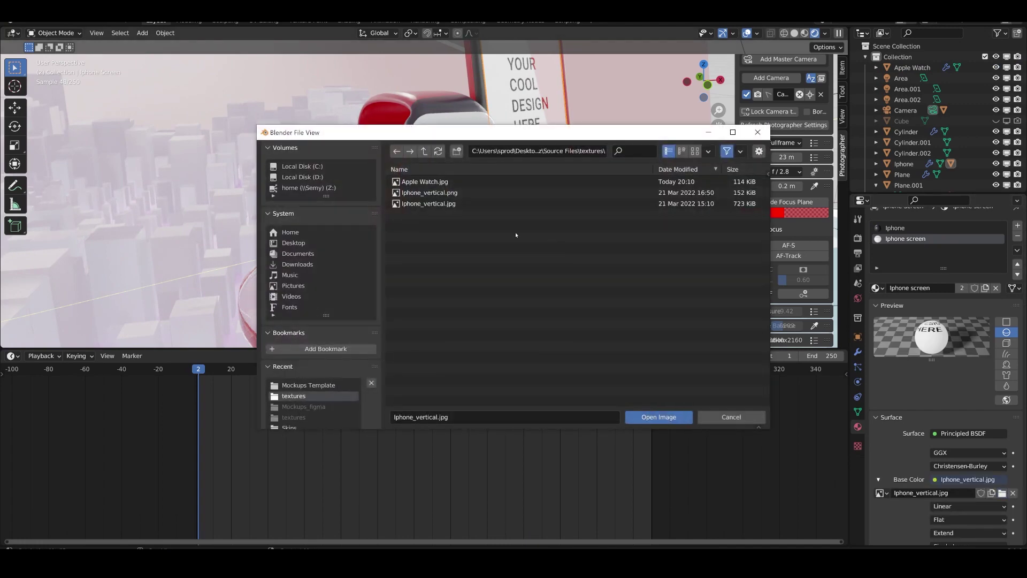
{"action": "left_click", "coordinate": [424, 151]}
{"action": "left_click", "coordinate": [425, 152]}
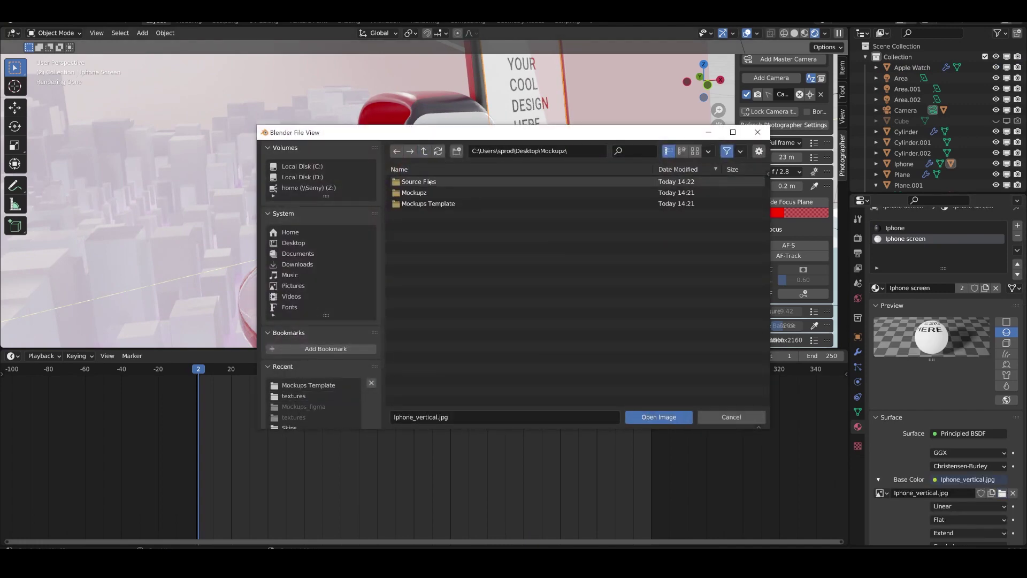
{"action": "left_click", "coordinate": [435, 204]}
{"action": "left_click", "coordinate": [437, 182]}
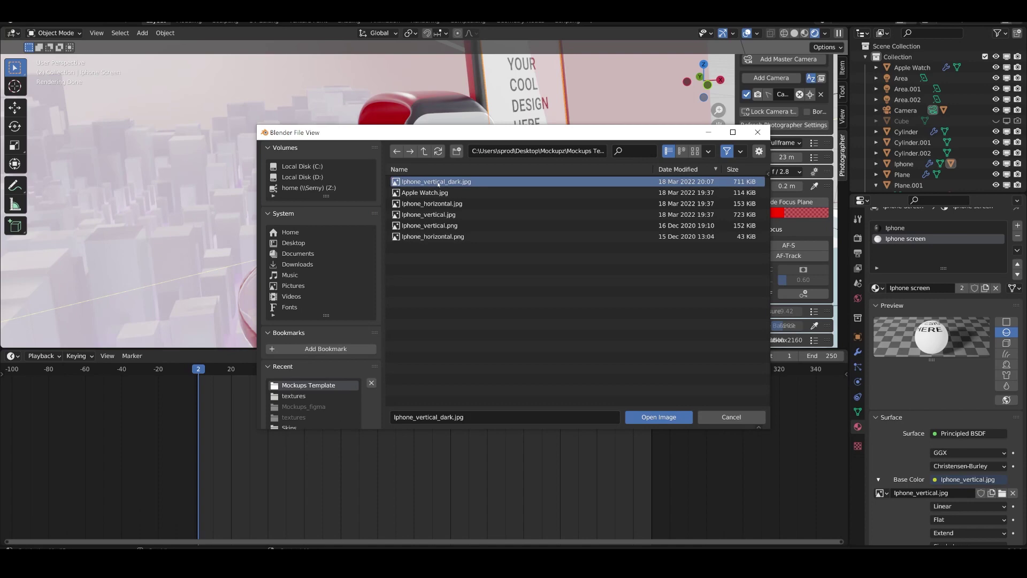
{"action": "double_click", "coordinate": [441, 182]}
Examine the phone's dark screen design in the scene from several angles and distances
{"action": "middle_click_drag", "start_coordinate": [545, 179], "coordinate": [481, 183]}
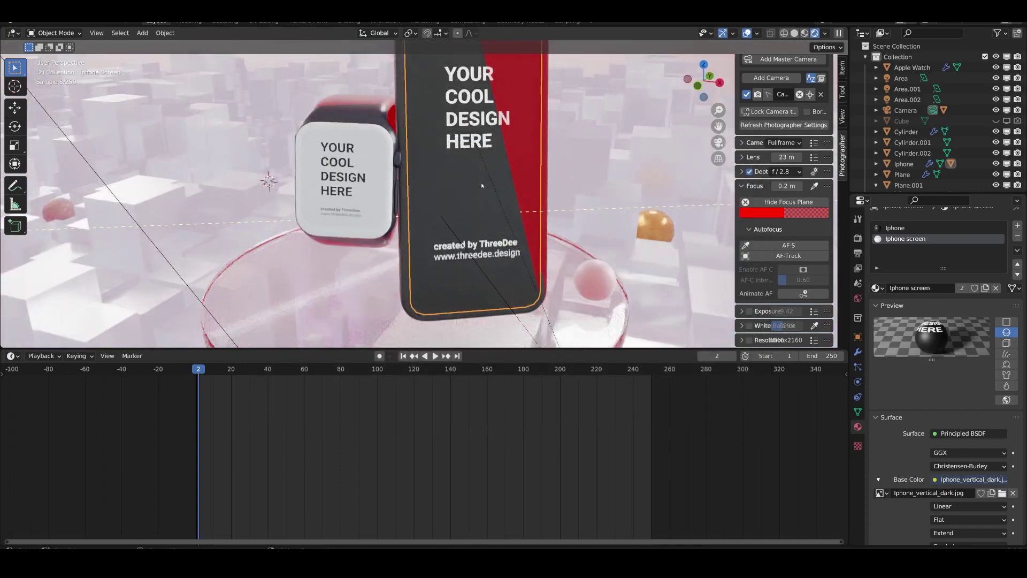
{"action": "scroll", "coordinate": [481, 183], "scroll_direction": "down", "scroll_amount": 4}
{"action": "scroll", "coordinate": [482, 186], "scroll_direction": "down", "scroll_amount": 3}
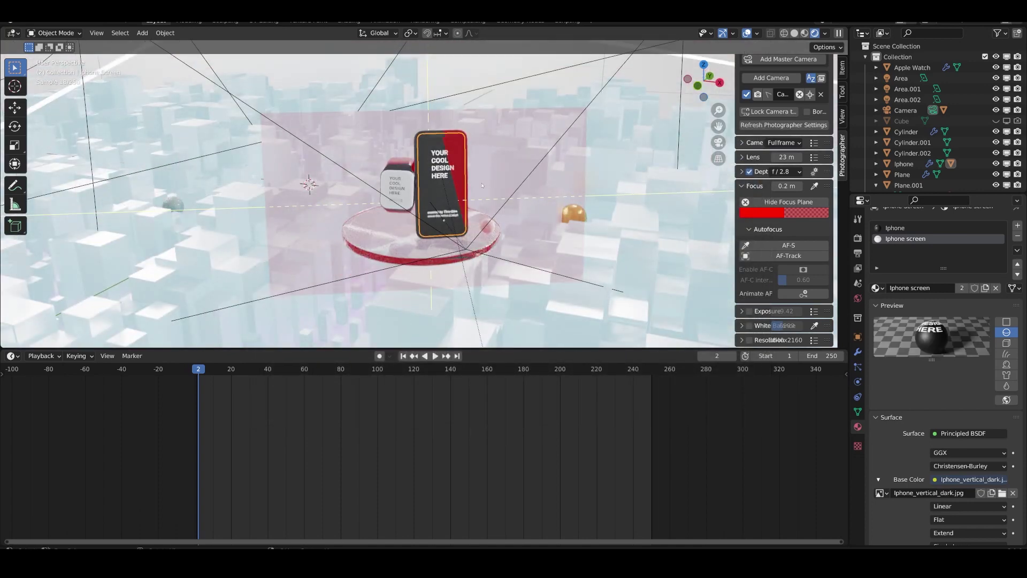
{"action": "key", "text": "KP_0"}
{"action": "middle_click_drag", "start_coordinate": [482, 185], "coordinate": [427, 147]}
{"action": "scroll", "coordinate": [343, 147], "scroll_direction": "down", "scroll_amount": 4}
{"action": "scroll", "coordinate": [420, 142], "scroll_direction": "up", "scroll_amount": 2}
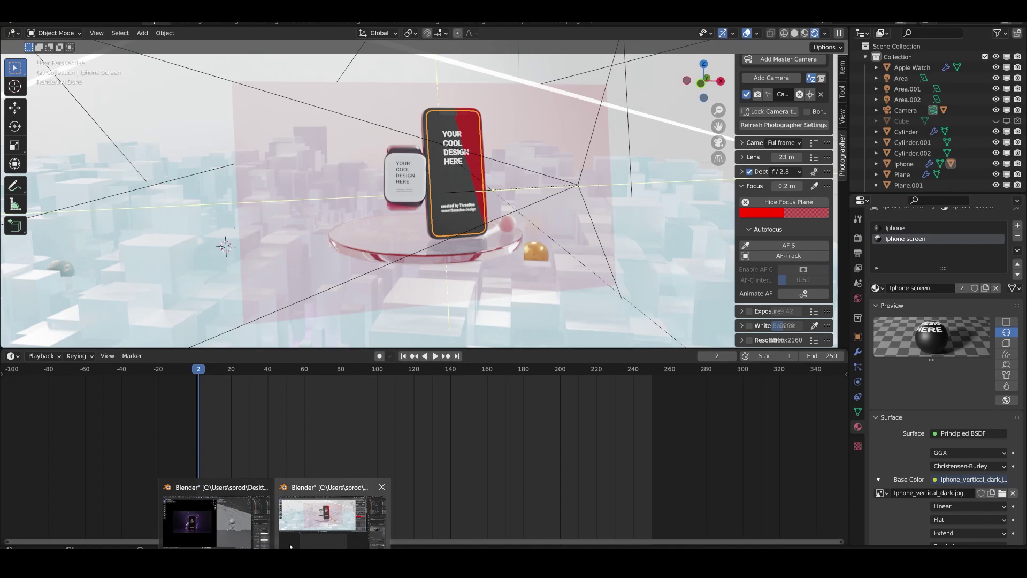
Copy the big triangle blob from the open Sci-Fi mockup file and paste it into the city mockup scene
{"action": "left_click", "coordinate": [280, 481]}
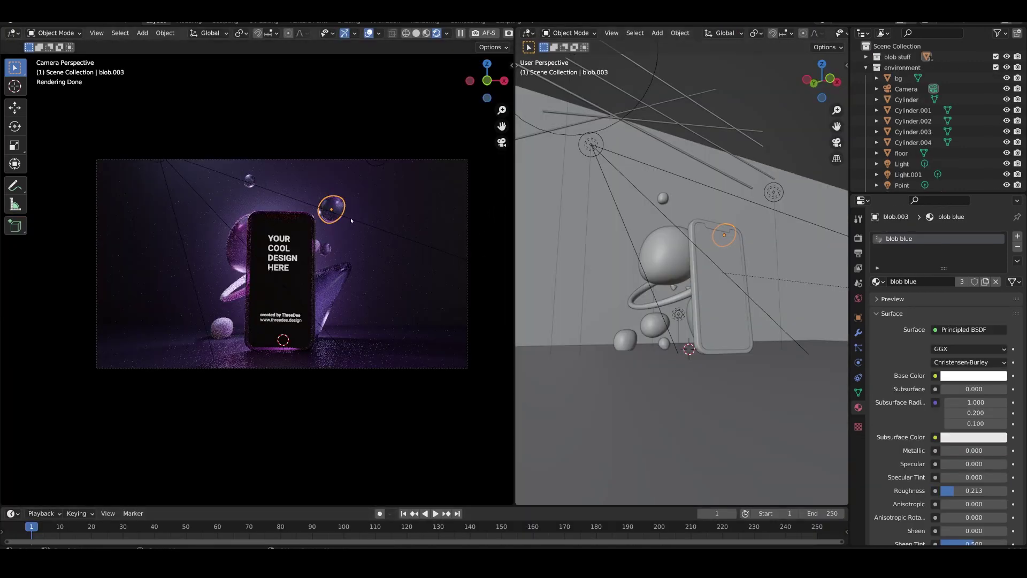
{"action": "left_click", "coordinate": [318, 276]}
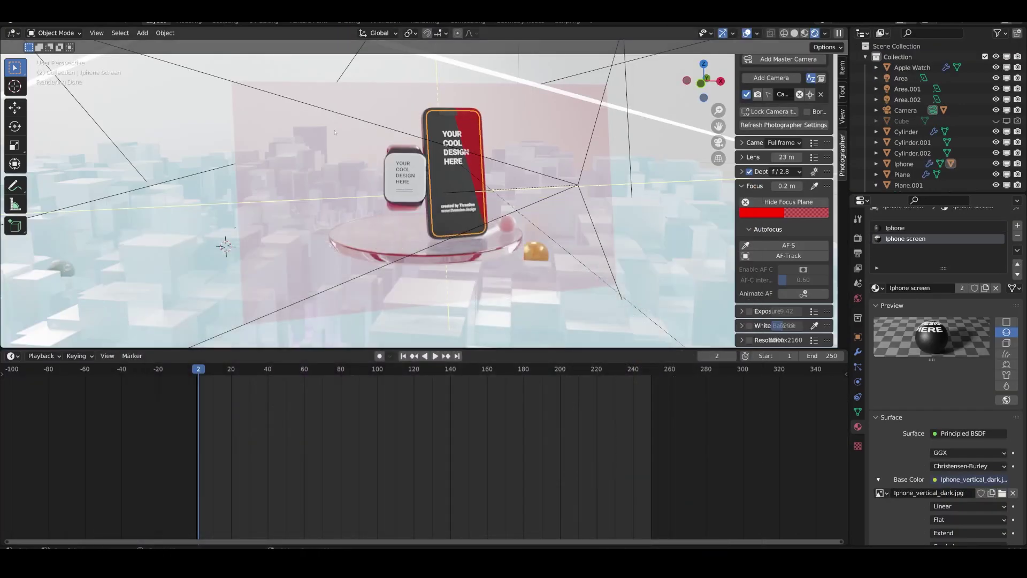
{"action": "middle_click_drag", "start_coordinate": [407, 139], "coordinate": [364, 136]}
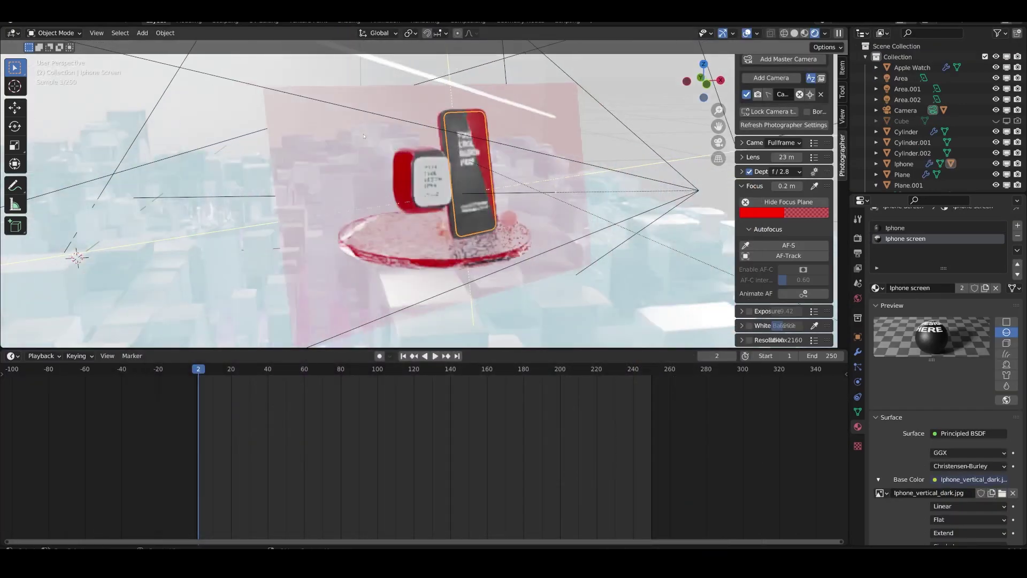
{"action": "key", "text": "ctrl+v"}
{"action": "scroll", "coordinate": [365, 136], "scroll_direction": "down", "scroll_amount": 3}
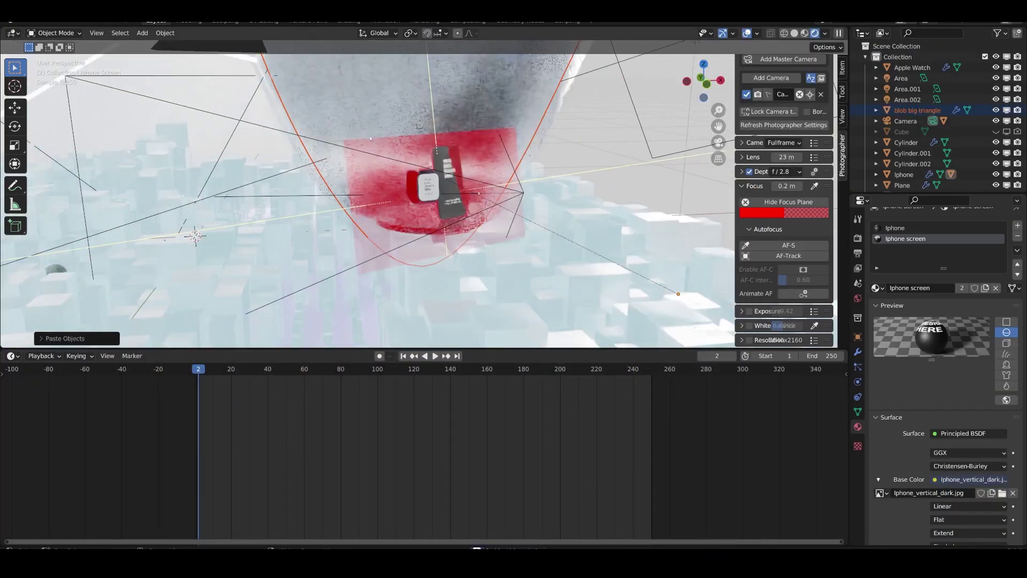
Scale the pasted triangle blob down and move it close to the devices above the city blocks
{"action": "scroll", "coordinate": [412, 140], "scroll_direction": "down", "scroll_amount": 2}
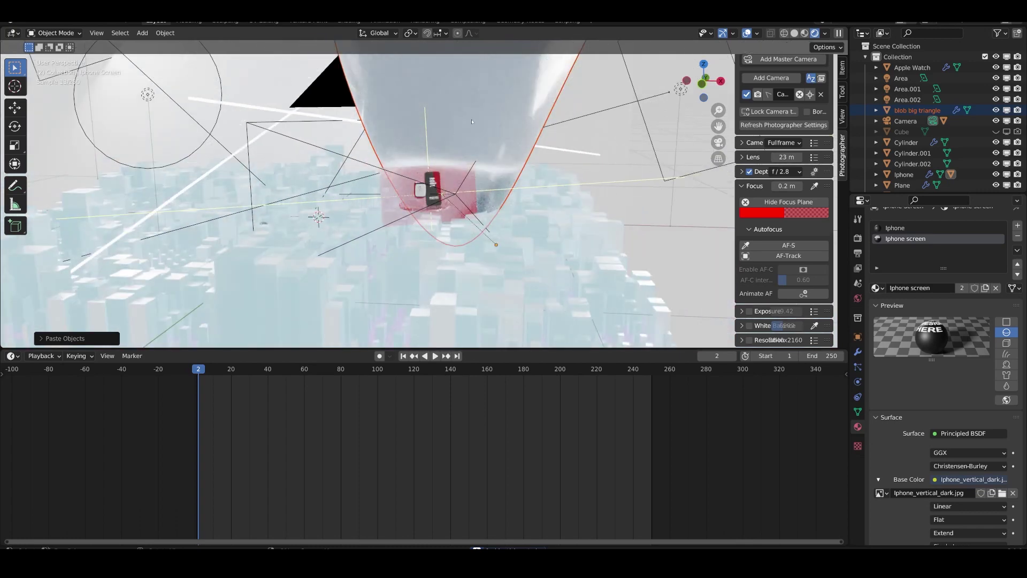
{"action": "scroll", "coordinate": [412, 140], "scroll_direction": "down", "scroll_amount": 2}
{"action": "key", "text": "s"}
{"action": "left_click", "coordinate": [480, 75]}
{"action": "key", "text": "g"}
{"action": "left_click", "coordinate": [392, 165]}
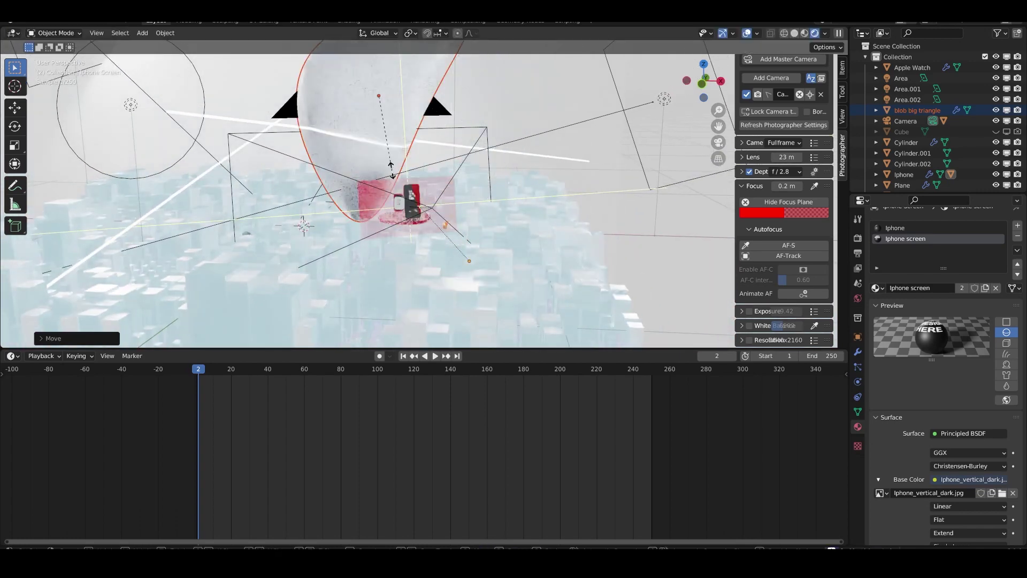
{"action": "key", "text": "s"}
{"action": "left_click", "coordinate": [403, 115]}
{"action": "key", "text": "g"}
{"action": "left_click", "coordinate": [377, 196]}
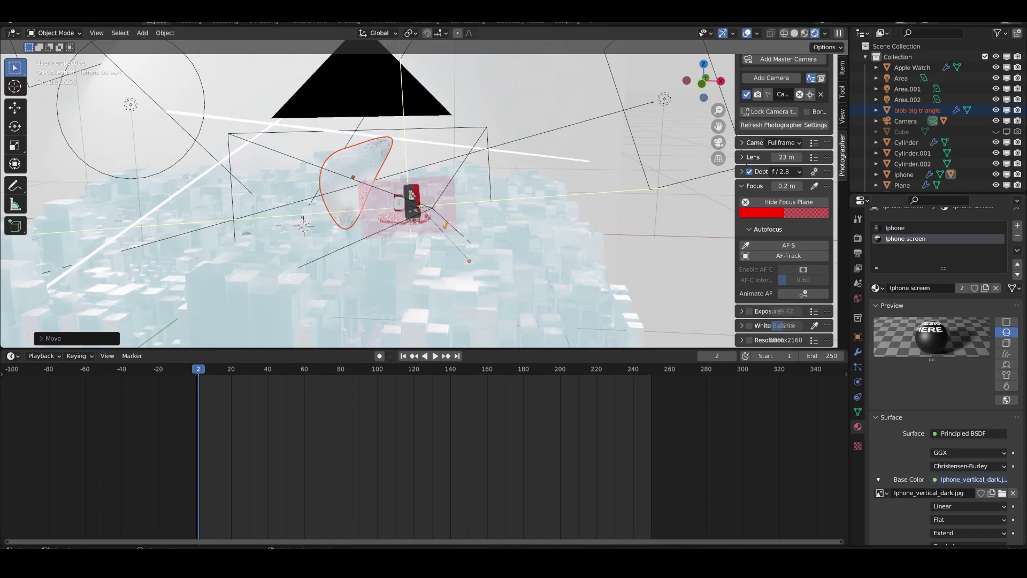
Reposition the blob freely behind the watch and phone, checking its placement from different angles
{"action": "key", "text": "g"}
{"action": "left_click", "coordinate": [331, 143]}
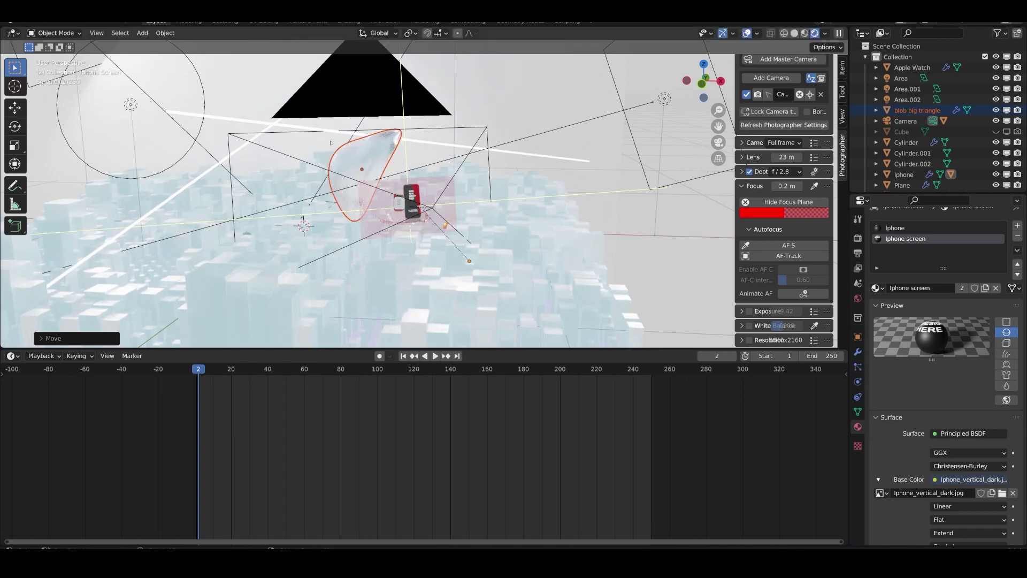
{"action": "middle_click_drag", "start_coordinate": [331, 142], "coordinate": [359, 142]}
{"action": "key", "text": "g"}
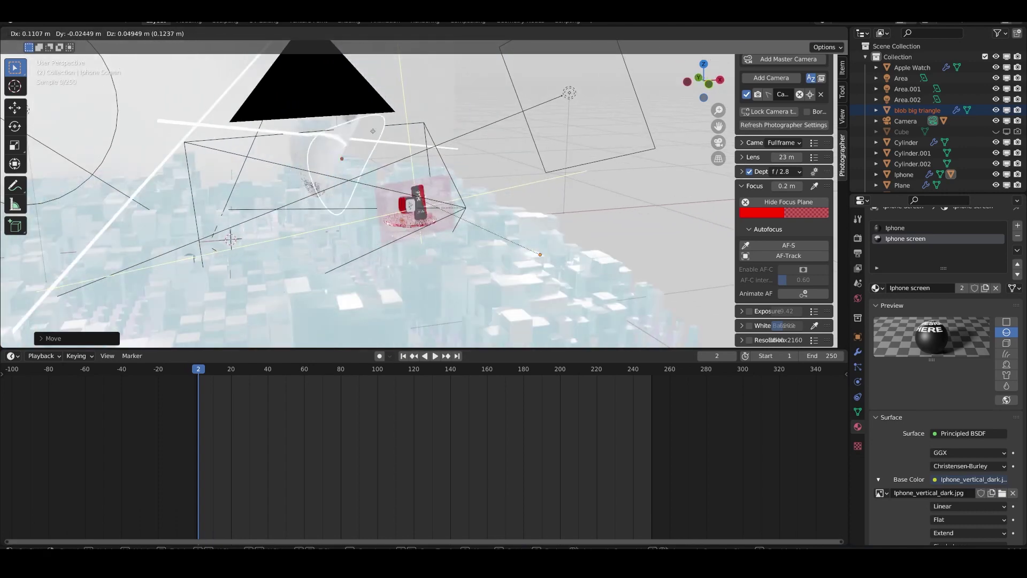
{"action": "left_click", "coordinate": [363, 136]}
{"action": "middle_click_drag", "start_coordinate": [363, 136], "coordinate": [297, 152]}
Raise the blob about 0.15 m along the global Z axis and shift it about 0.11 m along X
{"action": "key", "text": "g"}
{"action": "key", "text": "z"}
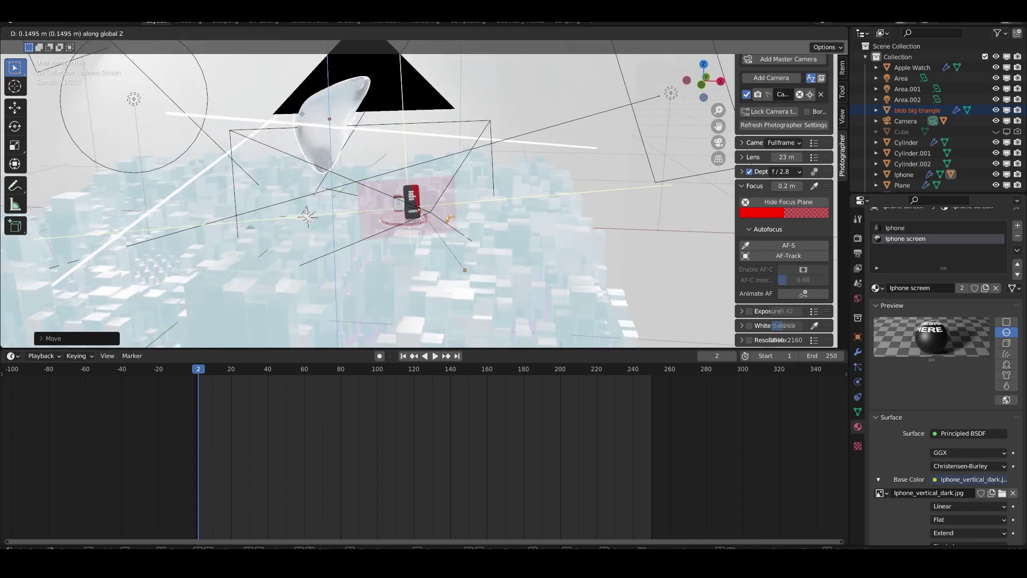
{"action": "key", "text": "x"}
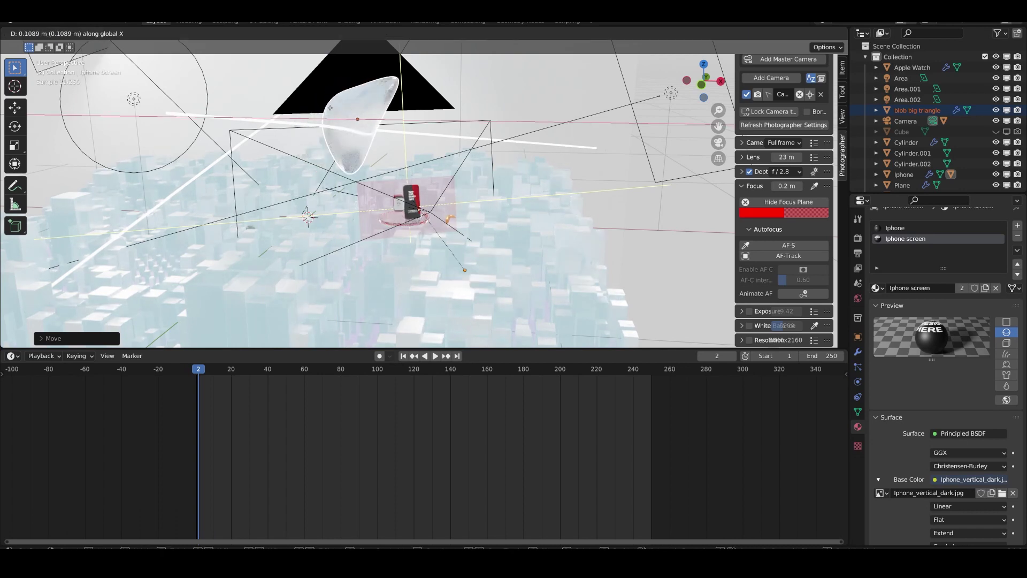
{"action": "left_click", "coordinate": [330, 108]}
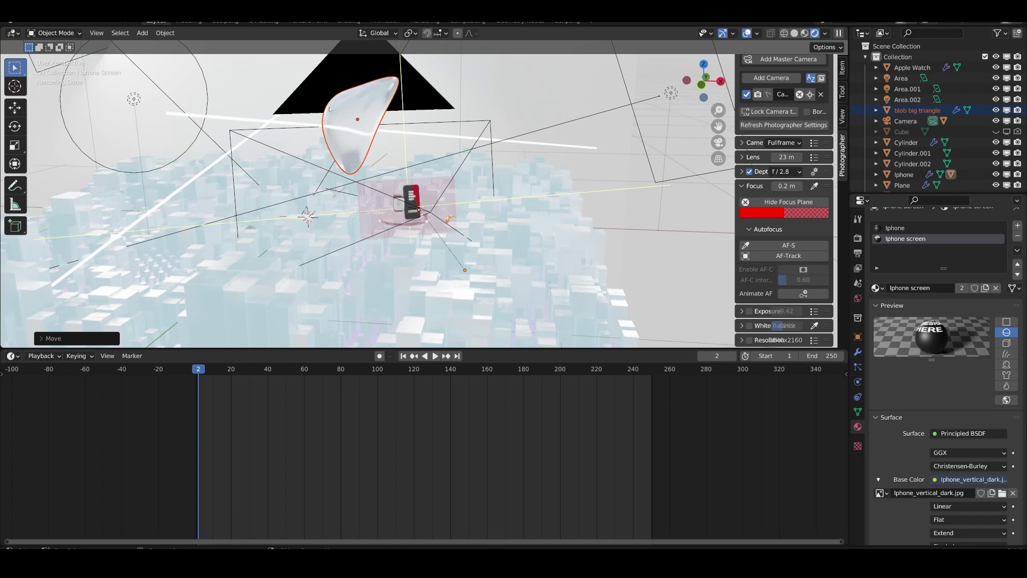
Lower the blob towards the devices and adjust its scale to suit the phone and watch
{"action": "key", "text": "g"}
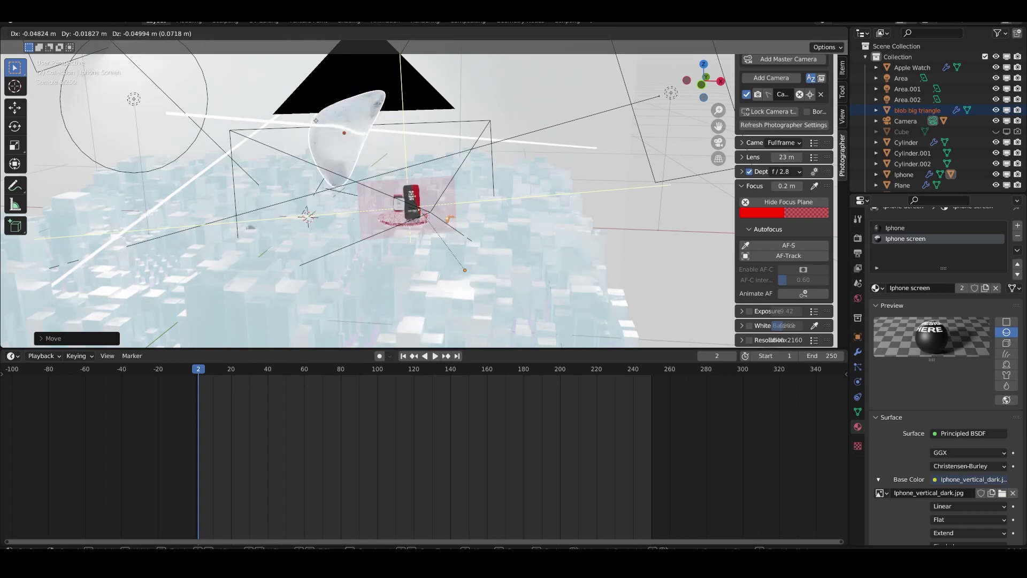
{"action": "left_click", "coordinate": [355, 140]}
{"action": "key", "text": "g"}
{"action": "left_click", "coordinate": [397, 159]}
{"action": "middle_click_drag", "start_coordinate": [396, 159], "coordinate": [426, 193]}
{"action": "key", "text": "s"}
{"action": "left_click", "coordinate": [364, 166]}
{"action": "key", "text": "s"}
{"action": "left_click", "coordinate": [414, 192]}
Resize and position the blob in the camera view so it fills the frame's upper-left corner behind the watch
{"action": "key", "text": "KP_0"}
{"action": "key", "text": "g"}
{"action": "left_click", "coordinate": [265, 205]}
{"action": "key", "text": "s"}
{"action": "left_click", "coordinate": [374, 129]}
{"action": "key", "text": "g"}
{"action": "left_click", "coordinate": [375, 115]}
{"action": "key", "text": "s"}
{"action": "left_click", "coordinate": [404, 93]}
{"action": "key", "text": "g"}
{"action": "left_click", "coordinate": [384, 90]}
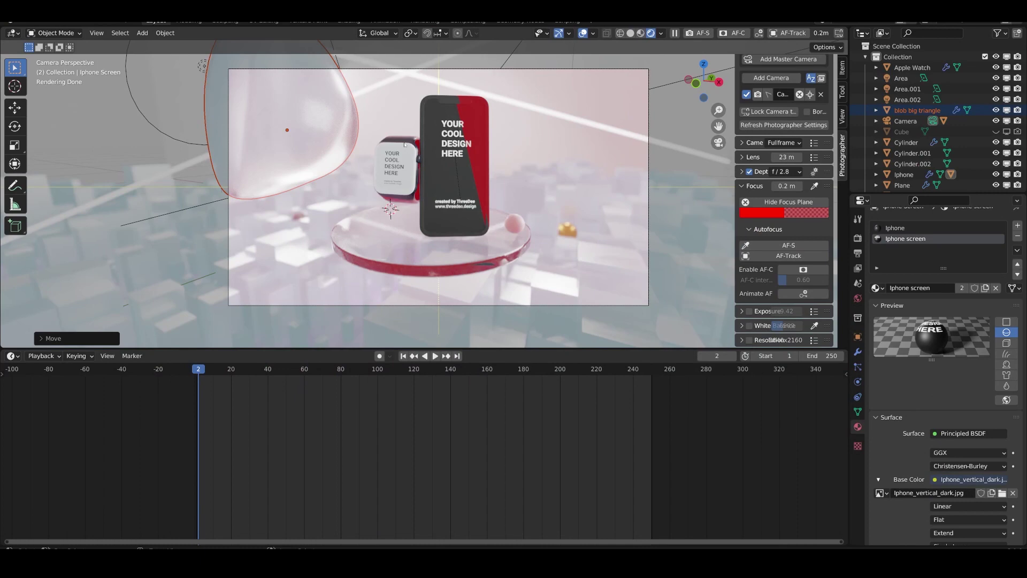
Paste the copied middle hoop into the city scene, then shrink it and move it down to the devices
{"action": "key", "text": "ctrl+v"}
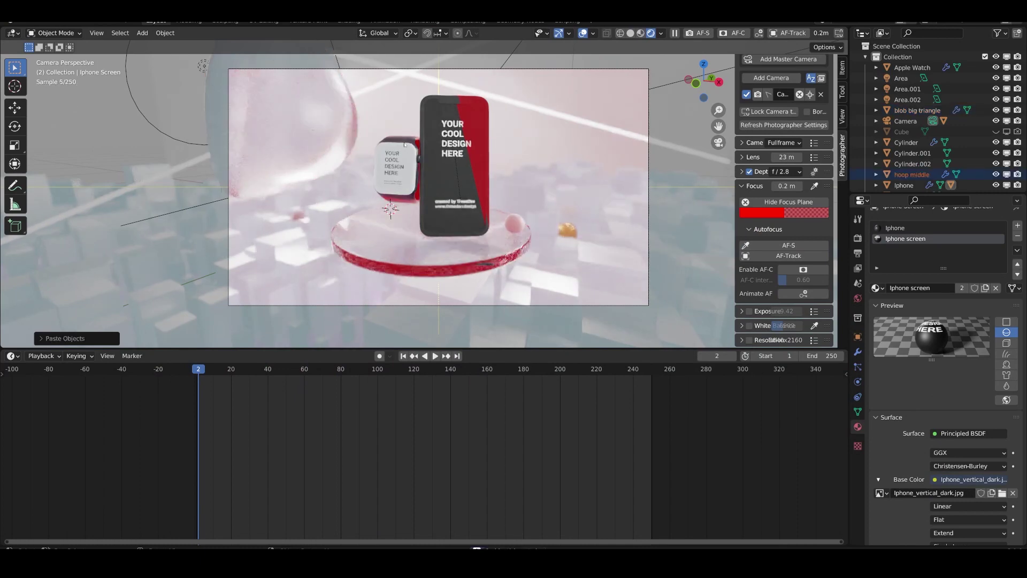
{"action": "scroll", "coordinate": [405, 144], "scroll_direction": "down", "scroll_amount": 4}
{"action": "middle_click_drag", "start_coordinate": [316, 151], "coordinate": [447, 179]}
{"action": "scroll", "coordinate": [367, 153], "scroll_direction": "down", "scroll_amount": 5}
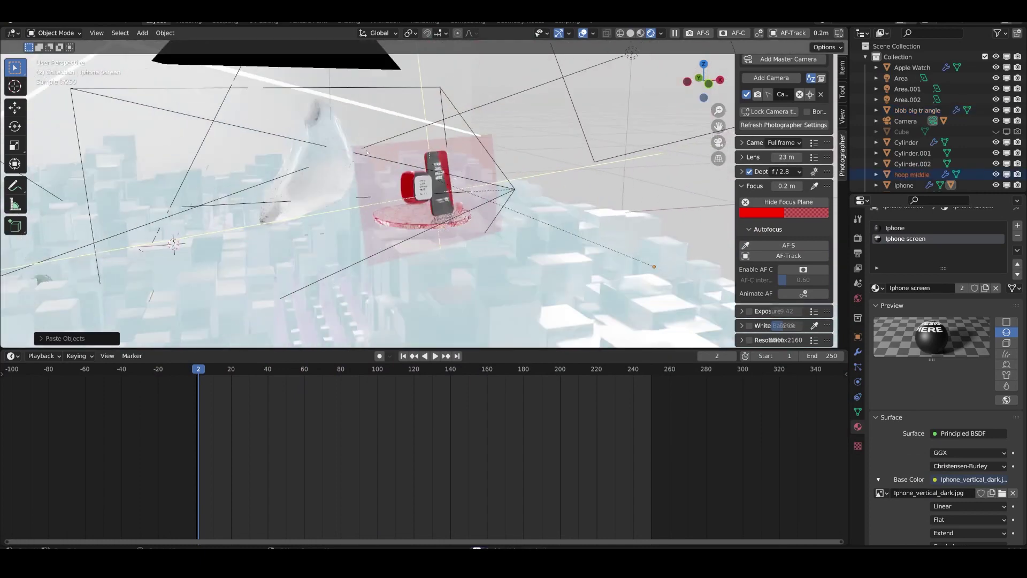
{"action": "scroll", "coordinate": [367, 153], "scroll_direction": "down", "scroll_amount": 8}
{"action": "scroll", "coordinate": [404, 134], "scroll_direction": "down", "scroll_amount": 5}
{"action": "key", "text": "s"}
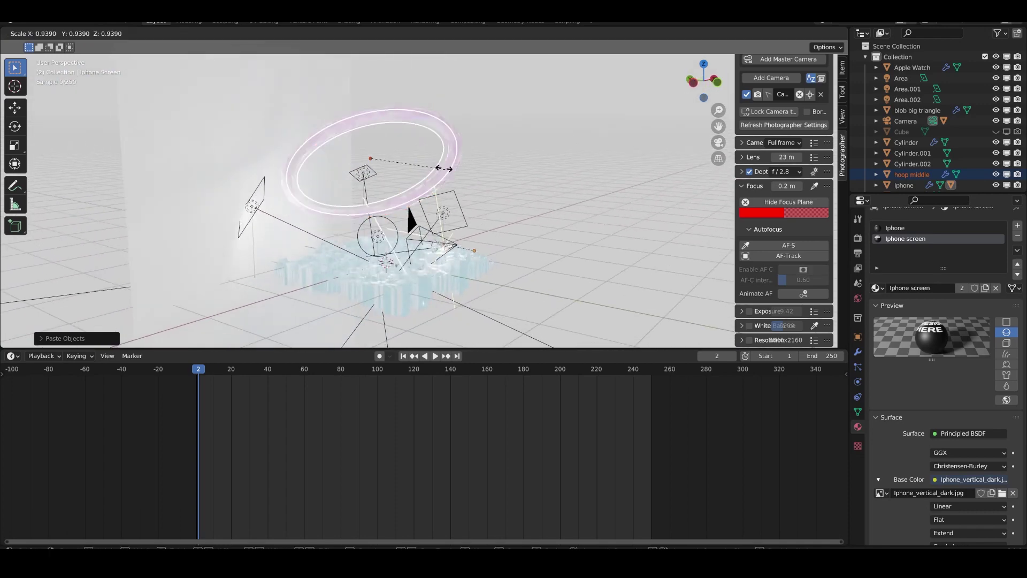
{"action": "left_click", "coordinate": [396, 166]}
{"action": "key", "text": "g"}
{"action": "left_click", "coordinate": [436, 247]}
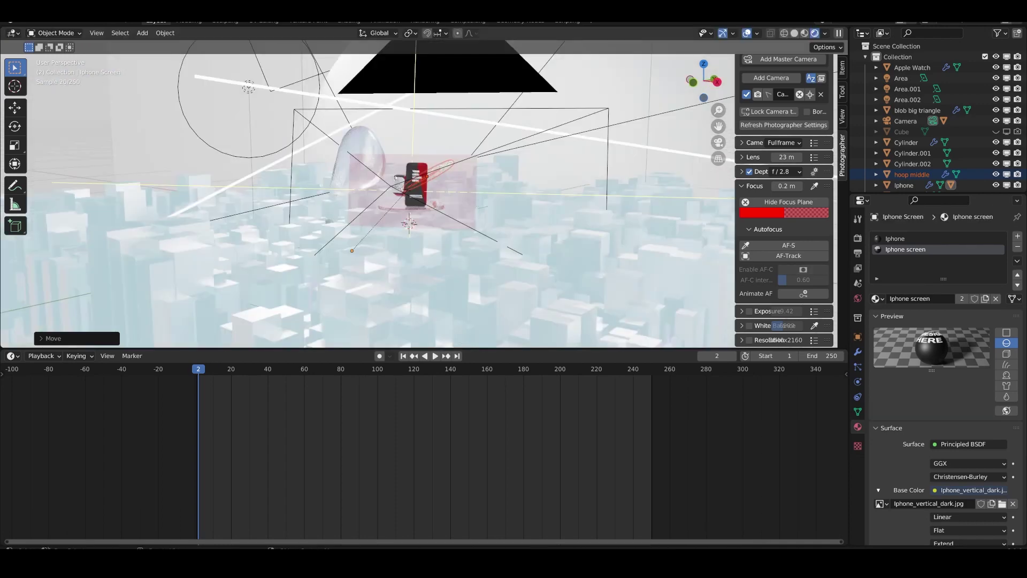
Check the hoop's placement through the camera, enlarge it to nearly twice its size and move it within the frame
{"action": "middle_click_drag", "start_coordinate": [413, 160], "coordinate": [476, 172]}
{"action": "key", "text": "KP_0"}
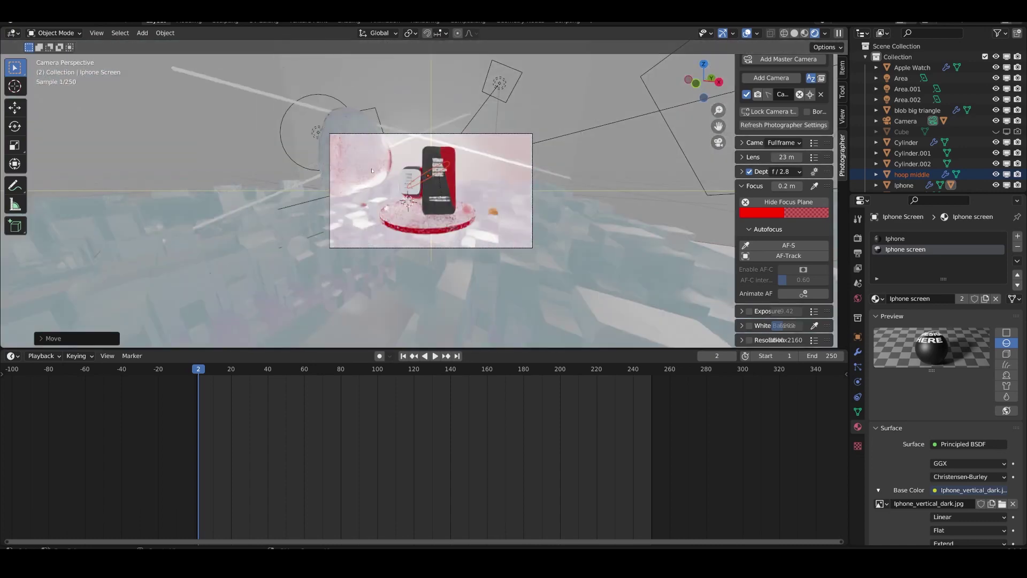
{"action": "middle_click_drag", "start_coordinate": [385, 161], "coordinate": [541, 203]}
{"action": "key", "text": "KP_0"}
{"action": "key", "text": "s"}
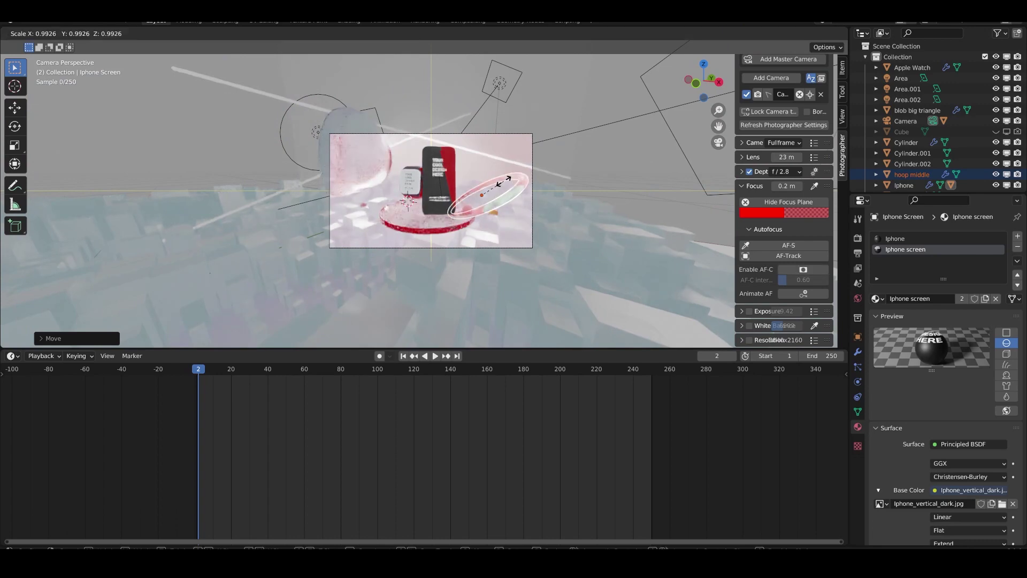
{"action": "left_click", "coordinate": [504, 181]}
{"action": "scroll", "coordinate": [504, 181], "scroll_direction": "up", "scroll_amount": 3}
{"action": "key", "text": "s"}
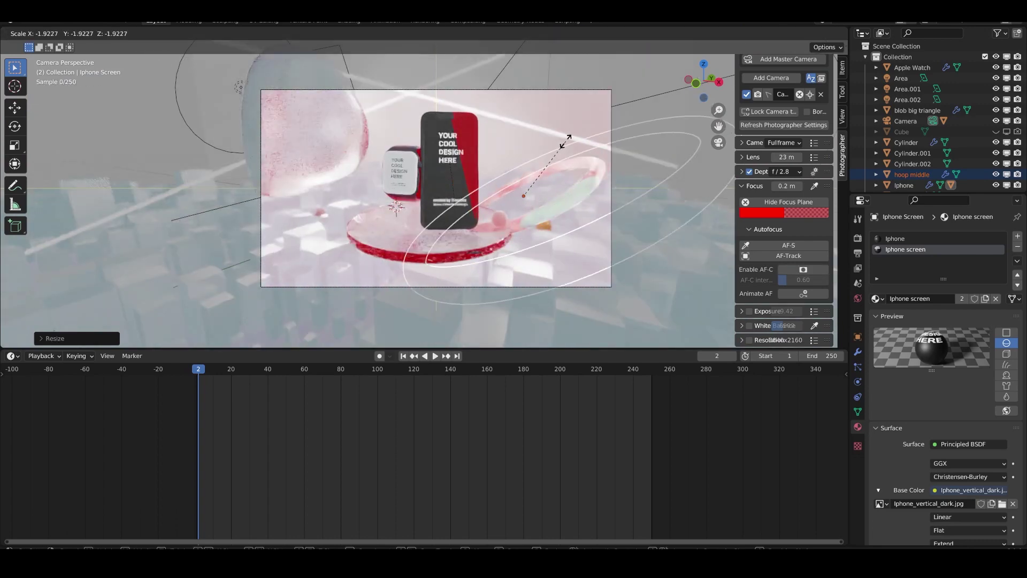
{"action": "left_click", "coordinate": [586, 128]}
{"action": "key", "text": "g"}
{"action": "left_click", "coordinate": [534, 182]}
Move the hoop to the lower-right part of the camera frame so it sweeps past the phone's platform
{"action": "middle_click_drag", "start_coordinate": [534, 182], "coordinate": [609, 187]}
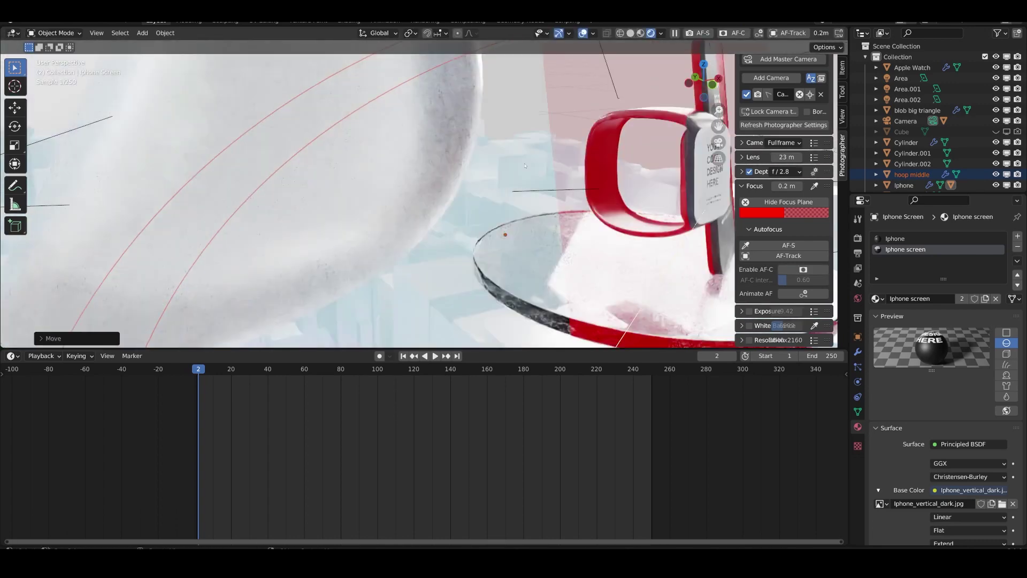
{"action": "scroll", "coordinate": [608, 187], "scroll_direction": "down", "scroll_amount": 7}
{"action": "key", "text": "KP_0"}
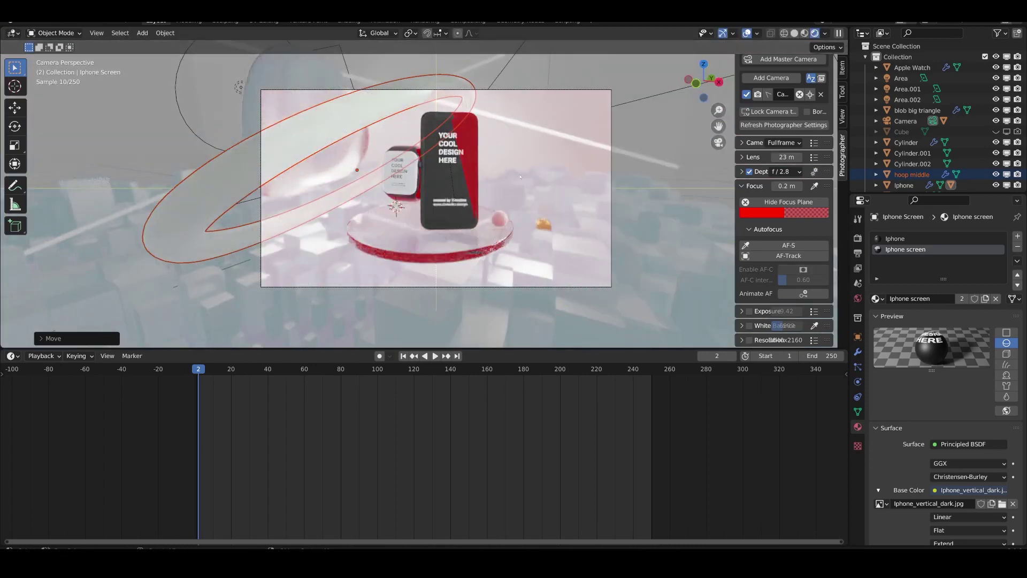
{"action": "key", "text": "g"}
{"action": "left_click", "coordinate": [631, 193]}
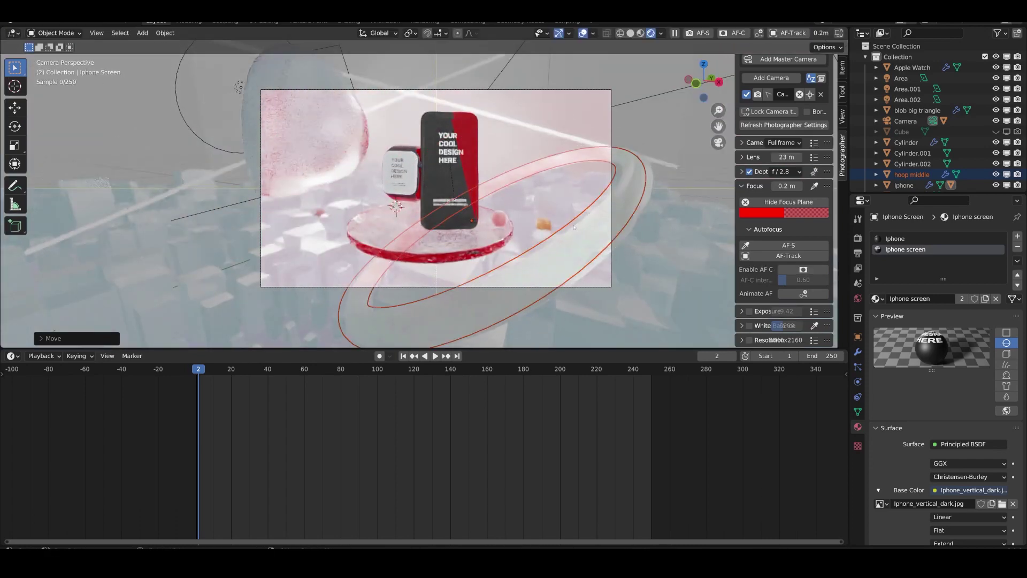
{"action": "left_click", "coordinate": [678, 231]}
Toggle the city blocks' Plane object in the viewport to compare both looks, and leave it disabled
{"action": "scroll", "coordinate": [927, 164], "scroll_direction": "down", "scroll_amount": 3}
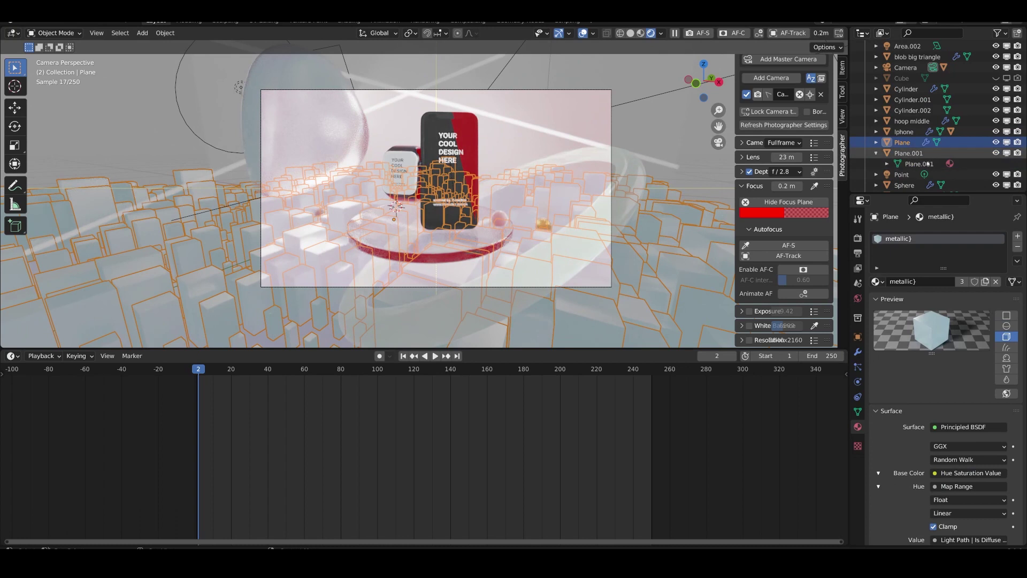
{"action": "left_click", "coordinate": [1006, 142]}
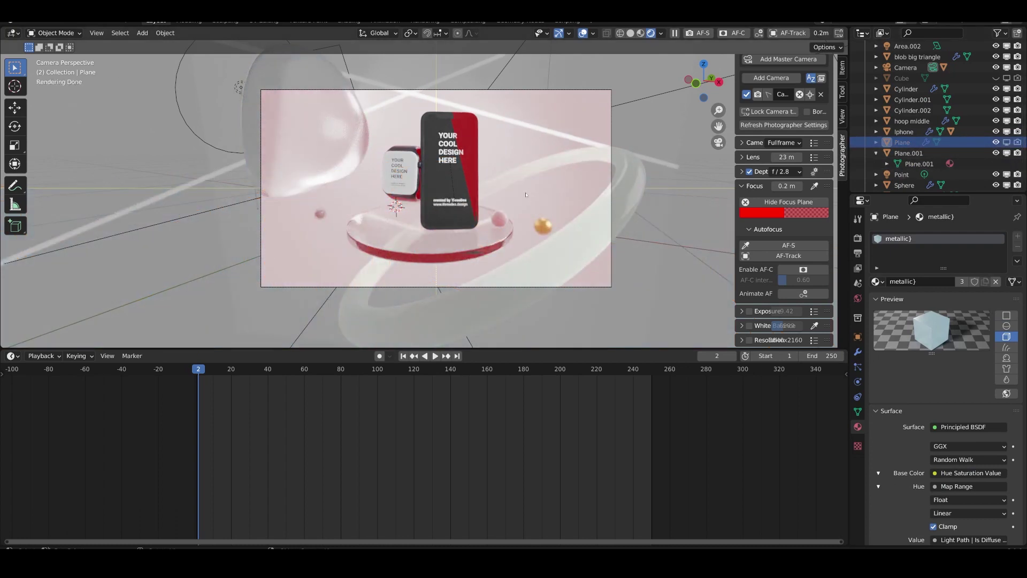
{"action": "left_click", "coordinate": [1006, 142]}
{"action": "left_click", "coordinate": [1007, 143]}
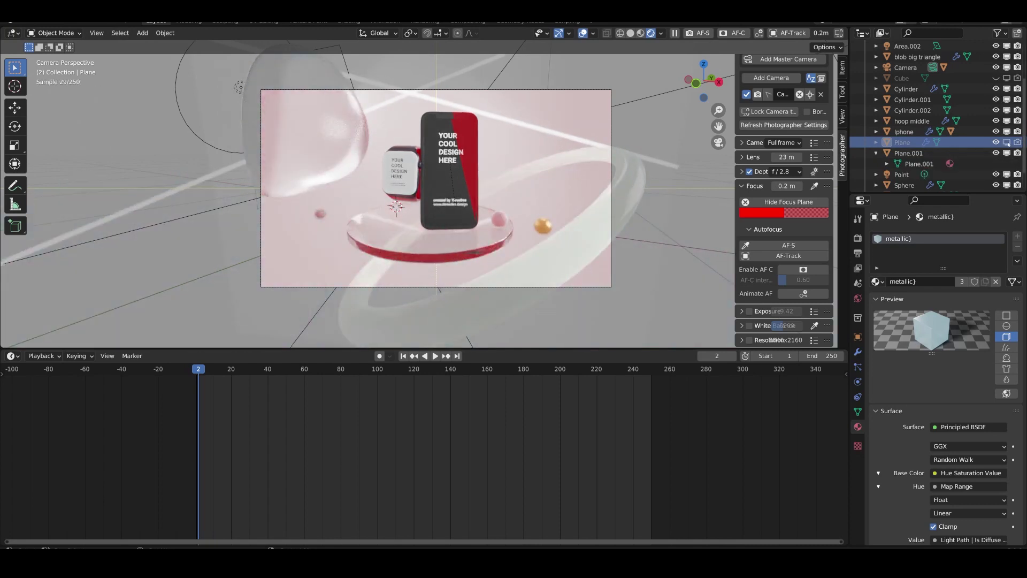
{"action": "left_click", "coordinate": [1007, 142]}
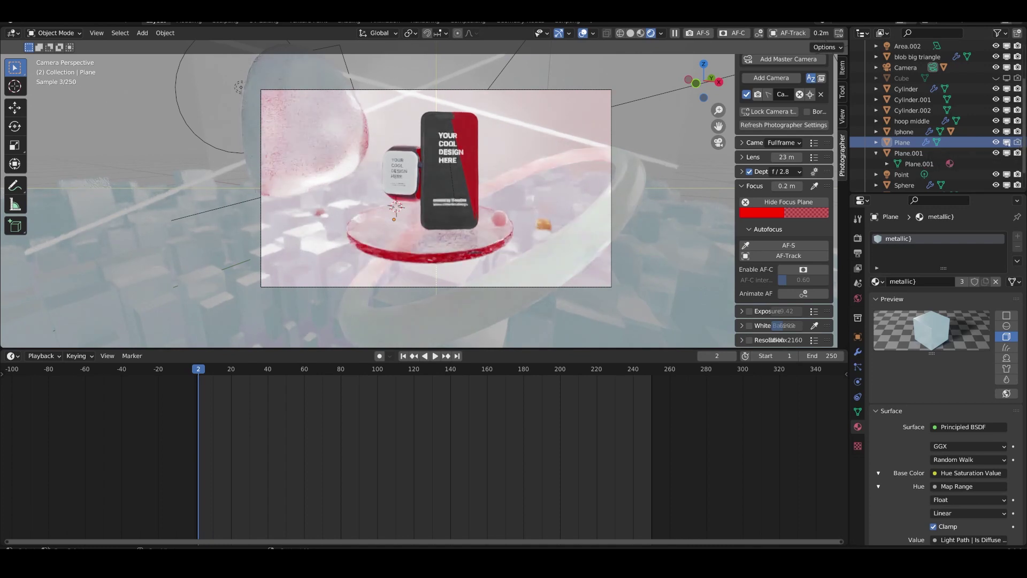
{"action": "left_click", "coordinate": [1006, 142]}
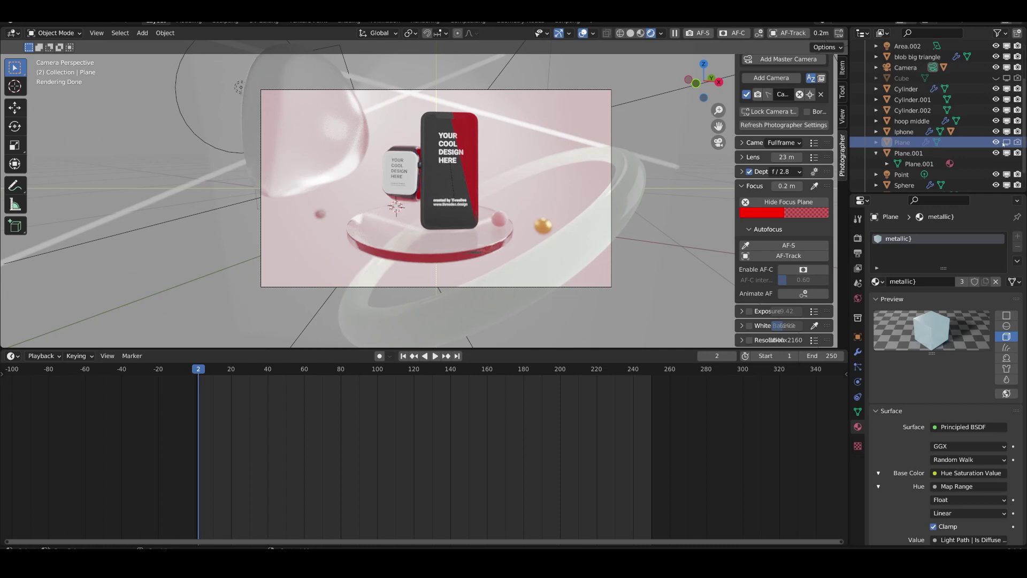
Check which material the small gold sphere uses and assign the same Fast Gold material to the middle hoop
{"action": "left_click", "coordinate": [544, 225]}
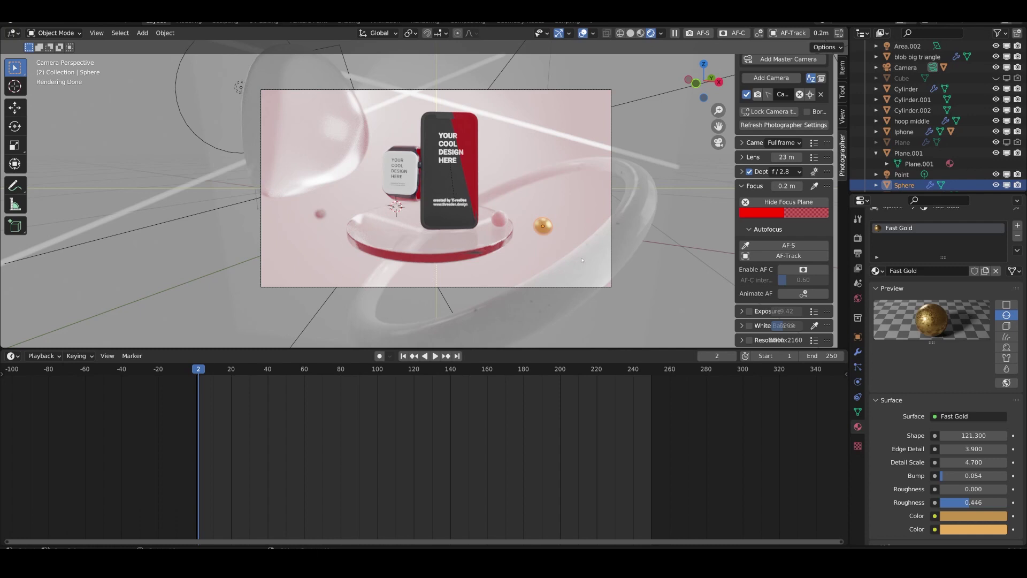
{"action": "key", "text": "ctrl+z"}
{"action": "key", "text": "ctrl+shift+z"}
{"action": "left_click", "coordinate": [582, 266]}
{"action": "left_click", "coordinate": [877, 271]}
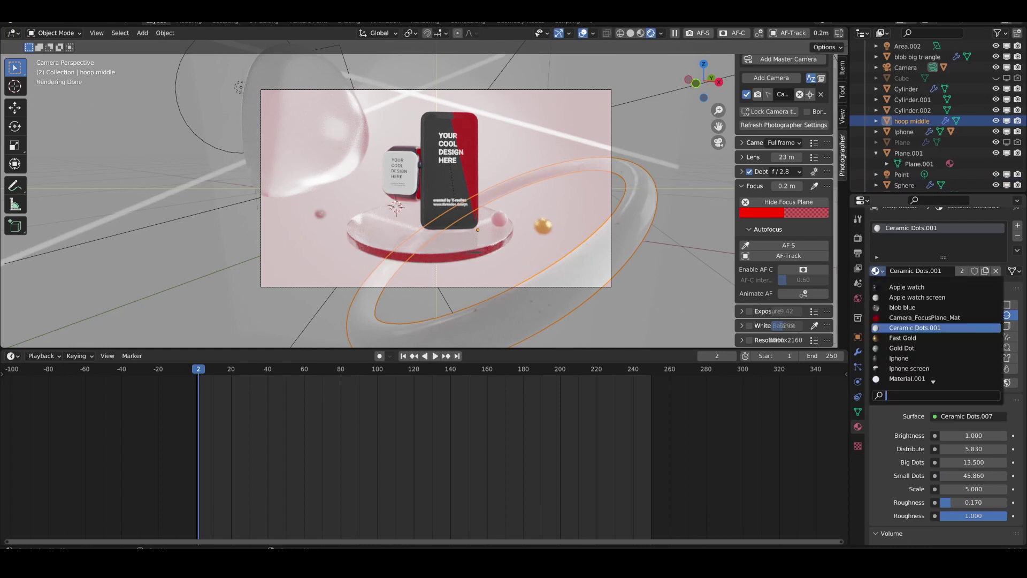
{"action": "type", "text": "fast"}
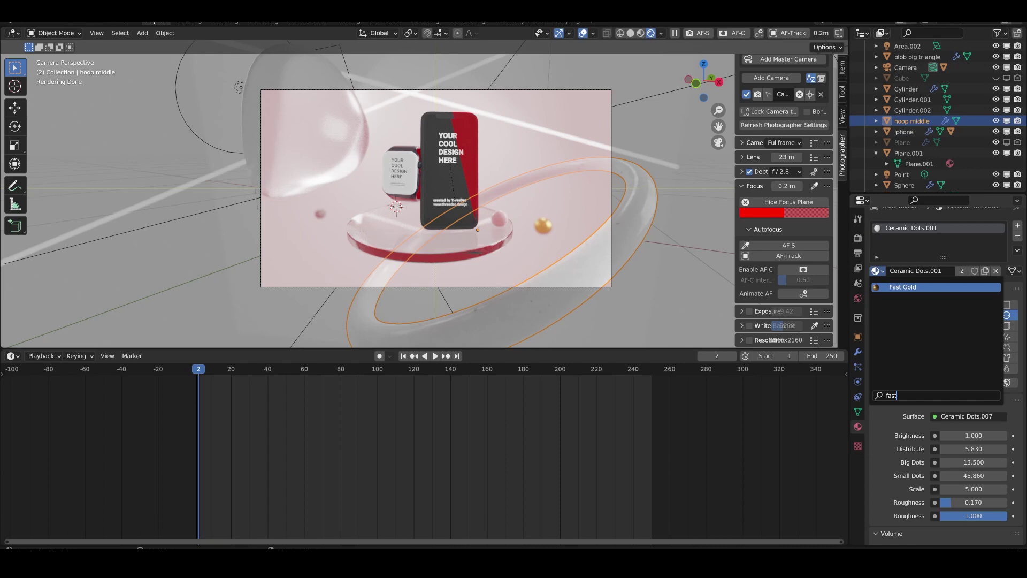
{"action": "key", "text": "BackSpace"}
{"action": "key", "text": "BackSpace"}
{"action": "key", "text": "Return"}
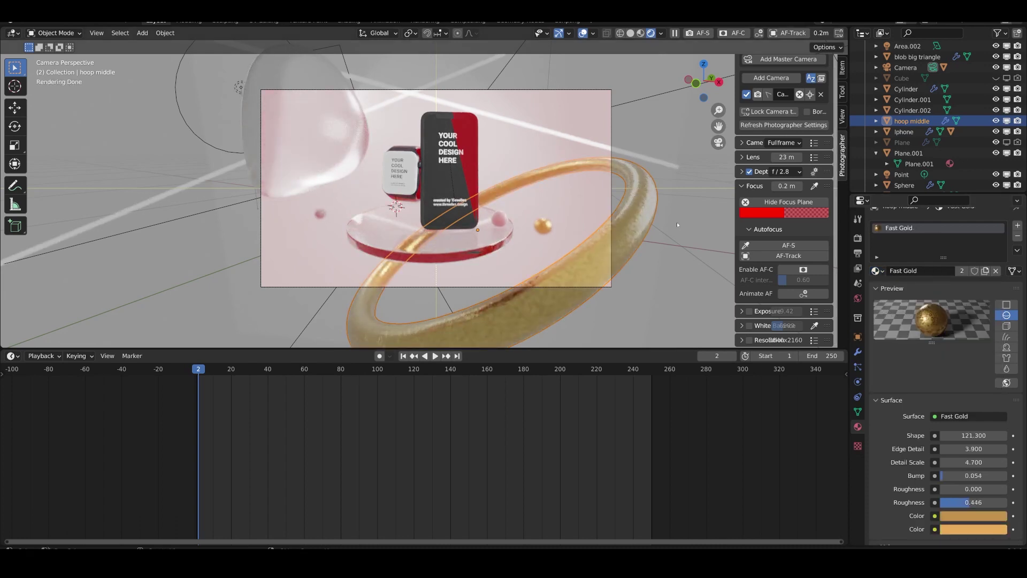
Append the Ceramic Dots material from the 3. Luxury Scene.blend file in Source Files
{"action": "left_click", "coordinate": [27, 21]}
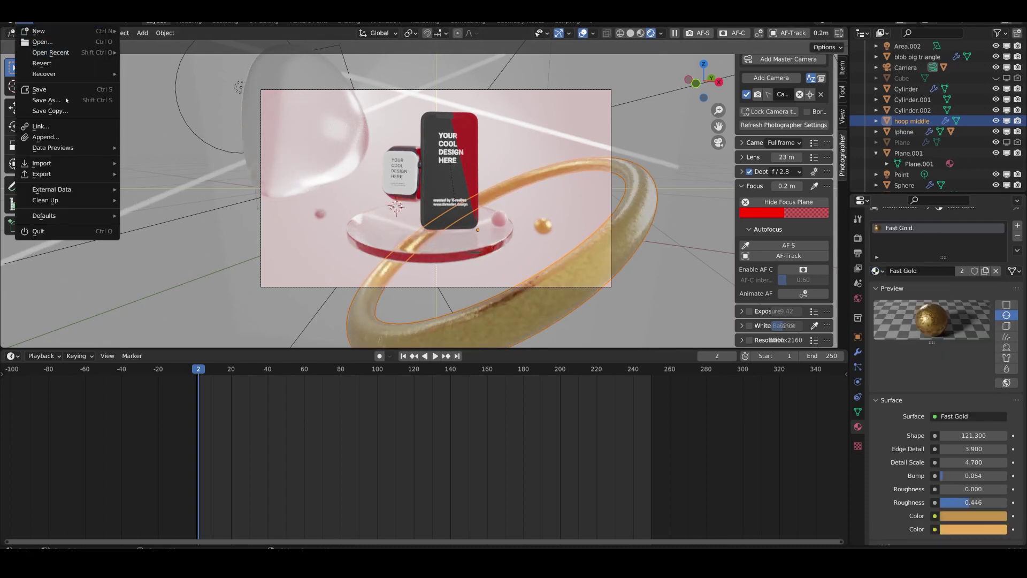
{"action": "left_click", "coordinate": [42, 137]}
{"action": "left_click", "coordinate": [425, 151]}
{"action": "left_click", "coordinate": [424, 151]}
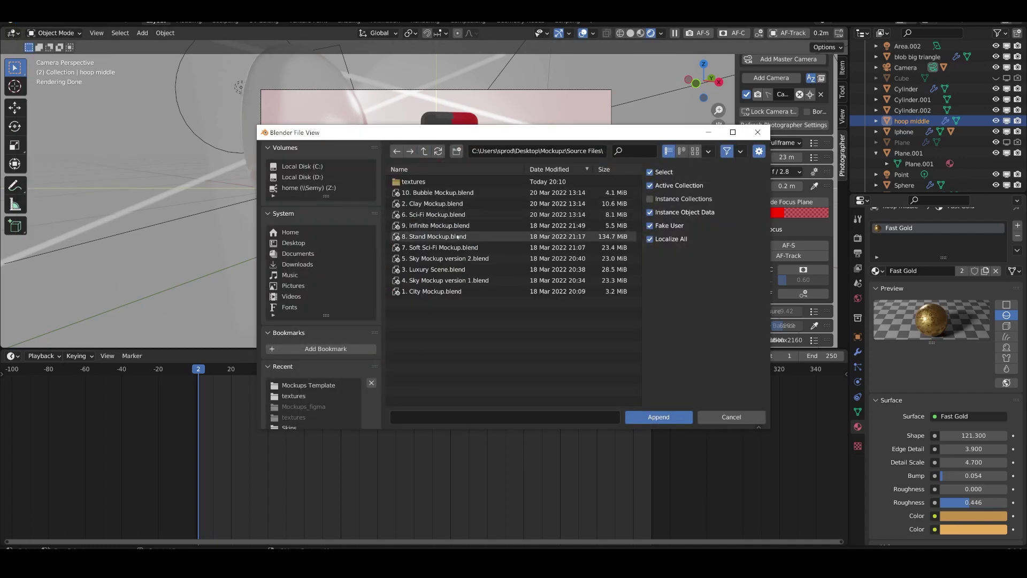
{"action": "left_click", "coordinate": [445, 271]}
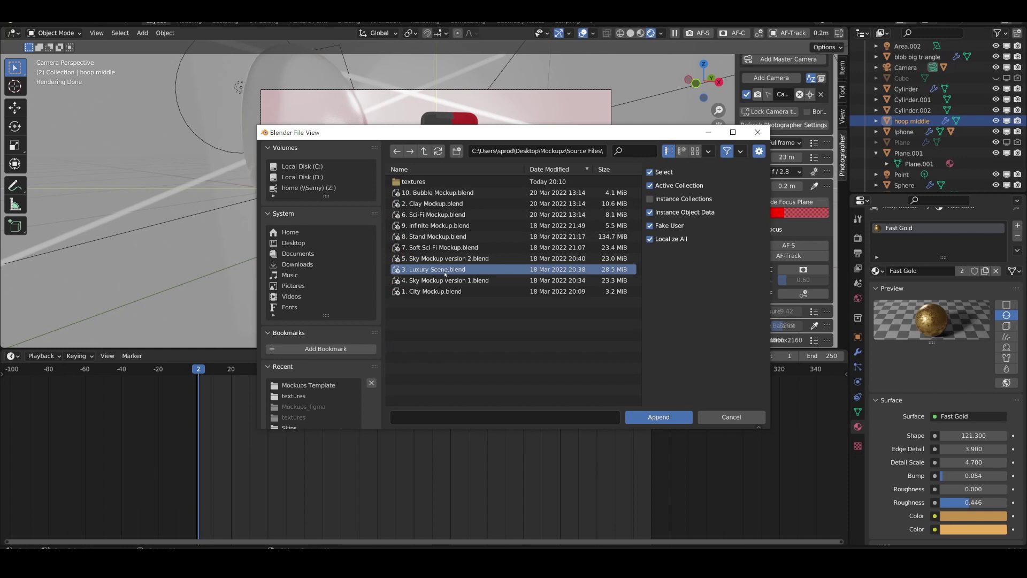
{"action": "double_click", "coordinate": [445, 271]}
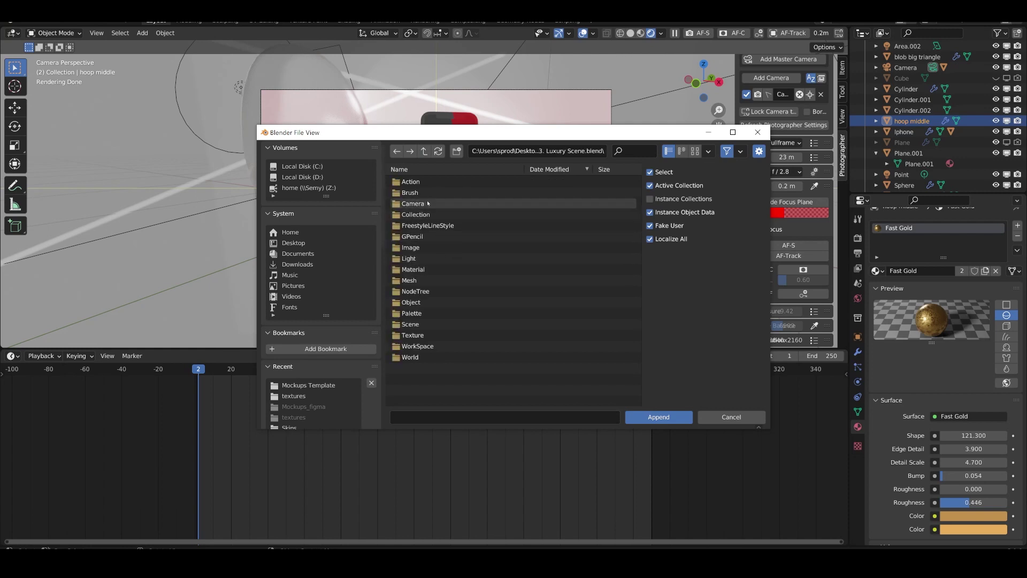
{"action": "left_click", "coordinate": [436, 269]}
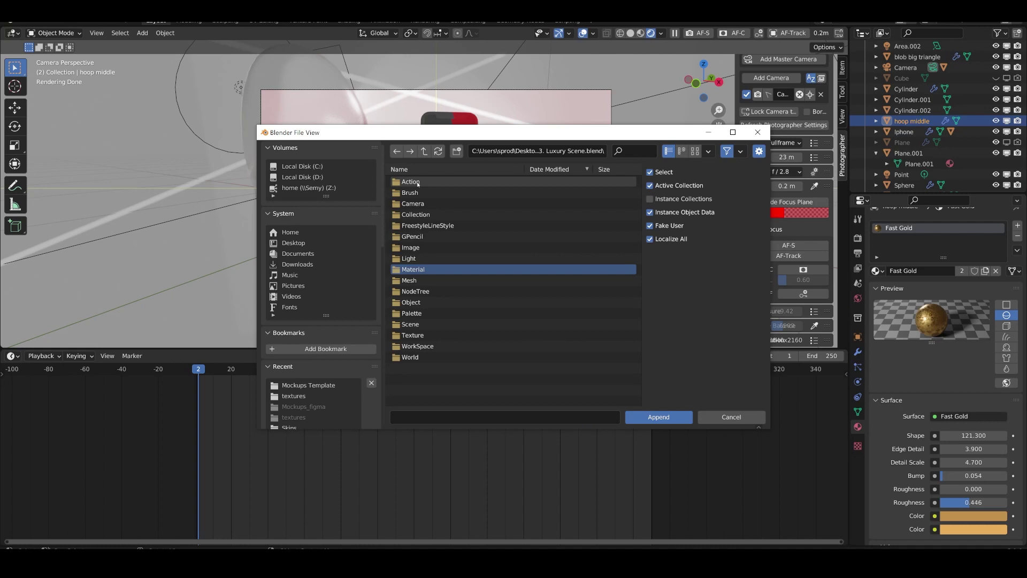
{"action": "double_click", "coordinate": [420, 269]}
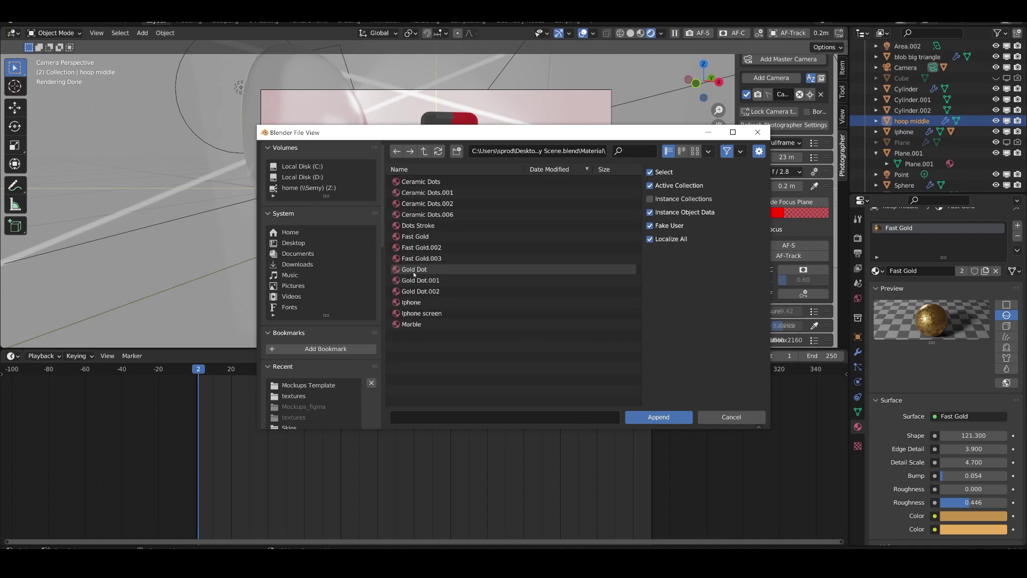
{"action": "left_click", "coordinate": [438, 183]}
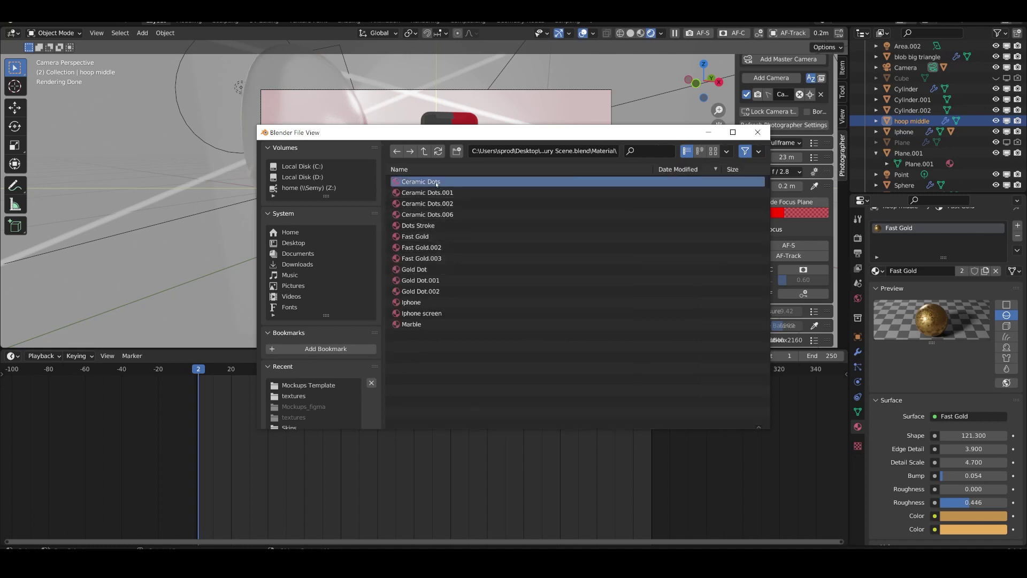
{"action": "double_click", "coordinate": [436, 183]}
Replace the middle hoop's material with the appended Ceramic Dots
{"action": "left_click", "coordinate": [876, 270]}
{"action": "type", "text": "ceram"}
{"action": "key", "text": "Return"}
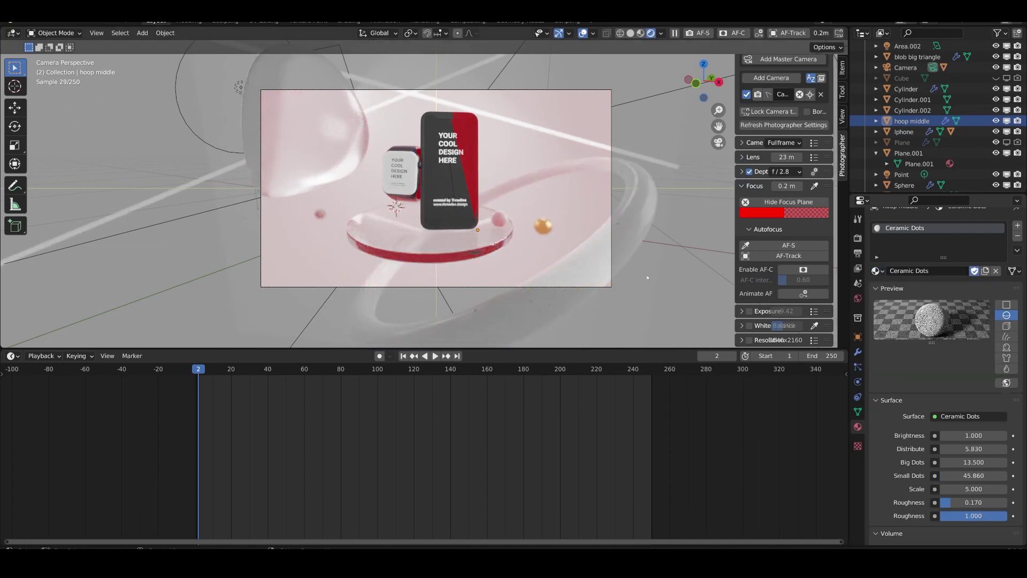
Shrink the middle hoop to a small tilted ring and place it just beside the phone's upper half
{"action": "key", "text": "g"}
{"action": "left_click", "coordinate": [590, 240]}
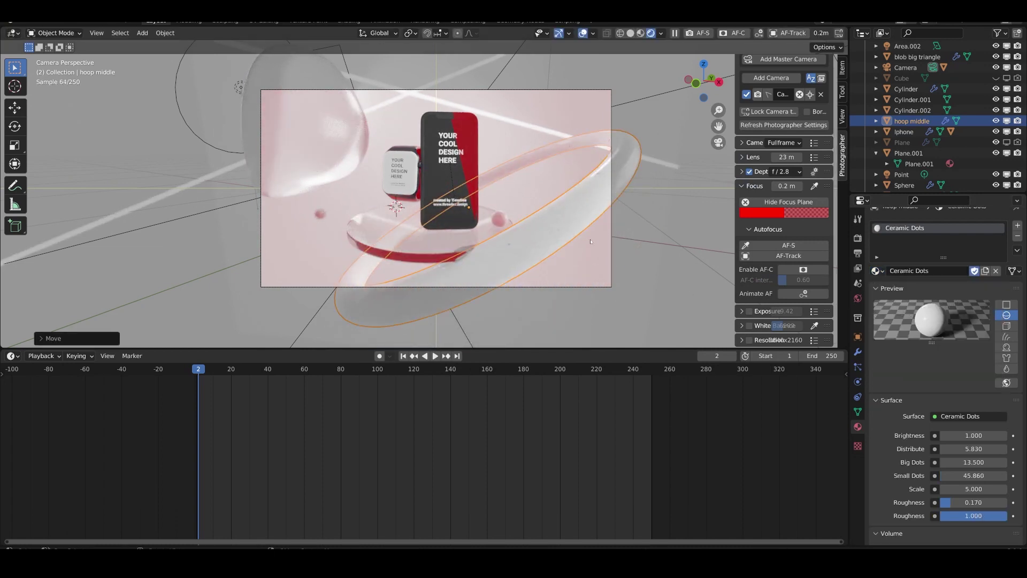
{"action": "key", "text": "s"}
{"action": "left_click", "coordinate": [530, 220]}
{"action": "key", "text": "g"}
{"action": "left_click", "coordinate": [527, 195]}
{"action": "key", "text": "r"}
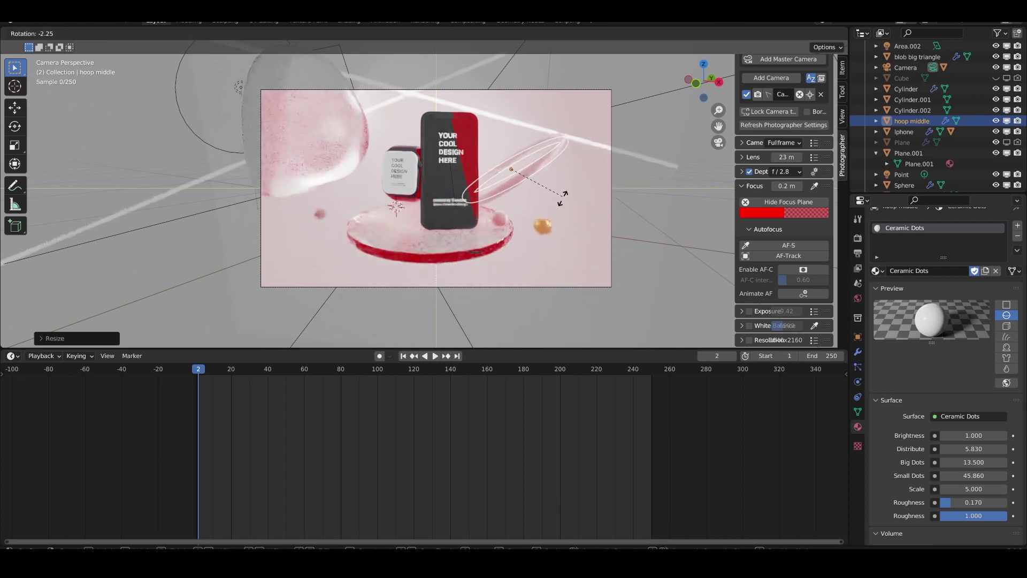
{"action": "left_click", "coordinate": [514, 214]}
{"action": "key", "text": "s"}
{"action": "left_click", "coordinate": [514, 190]}
{"action": "key", "text": "g"}
{"action": "left_click", "coordinate": [513, 184]}
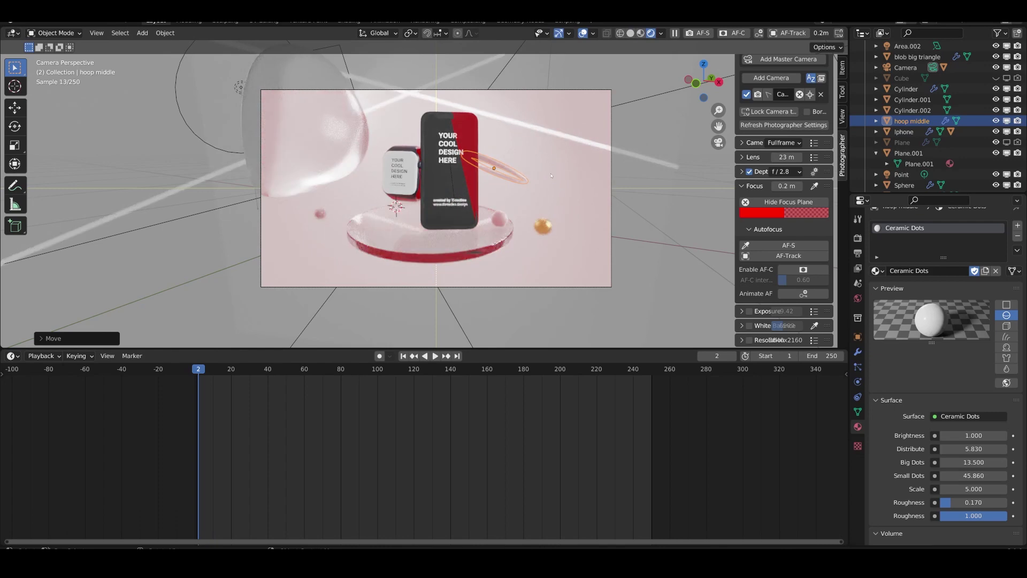
Check the hoop from the side, refine its position and size behind the phone, and shift the gold sphere slightly down
{"action": "middle_click_drag", "start_coordinate": [513, 182], "coordinate": [437, 198]}
{"action": "scroll", "coordinate": [436, 198], "scroll_direction": "down", "scroll_amount": 5}
{"action": "key", "text": "Right"}
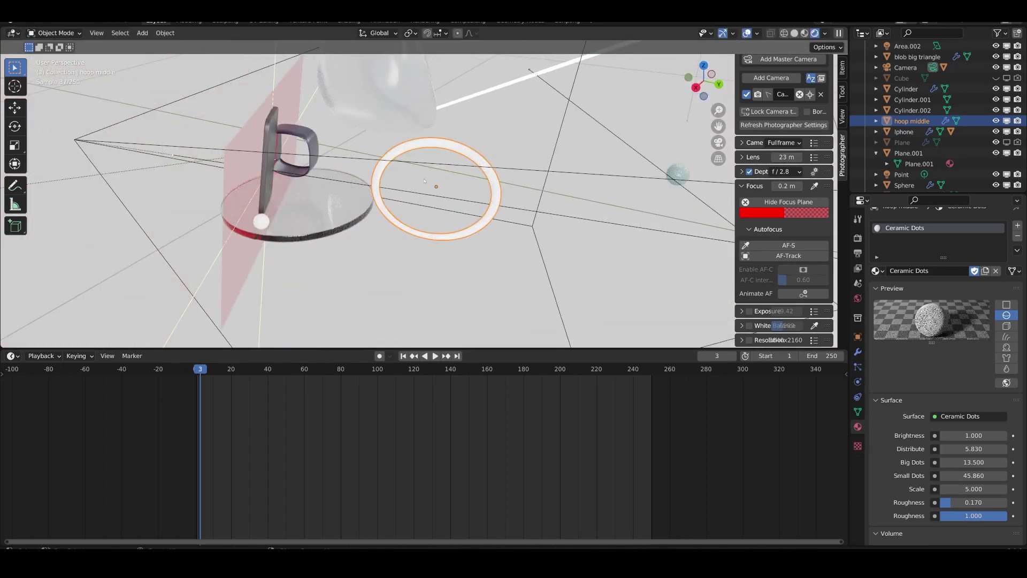
{"action": "key", "text": "KP_0"}
{"action": "key", "text": "g"}
{"action": "left_click", "coordinate": [509, 182]}
{"action": "key", "text": "s"}
{"action": "left_click", "coordinate": [514, 179]}
{"action": "key", "text": "s"}
{"action": "left_click", "coordinate": [528, 191]}
{"action": "left_click_drag", "start_coordinate": [545, 232], "coordinate": [553, 254]}
Duplicate the big glass blob and move the copy to the right side of the camera frame
{"action": "left_click", "coordinate": [326, 173]}
{"action": "key", "text": "ctrl+c"}
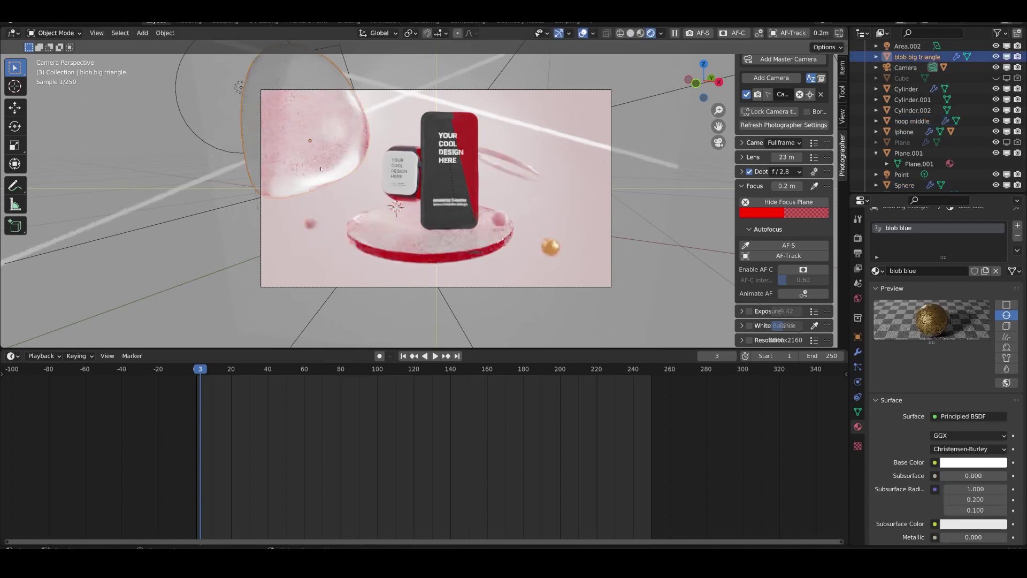
{"action": "key", "text": "ctrl+v"}
{"action": "key", "text": "g"}
{"action": "left_click", "coordinate": [608, 170]}
Scale the copied blob to about 0.64, rotate it around Z and set it in the frame's upper-right corner
{"action": "key", "text": "s"}
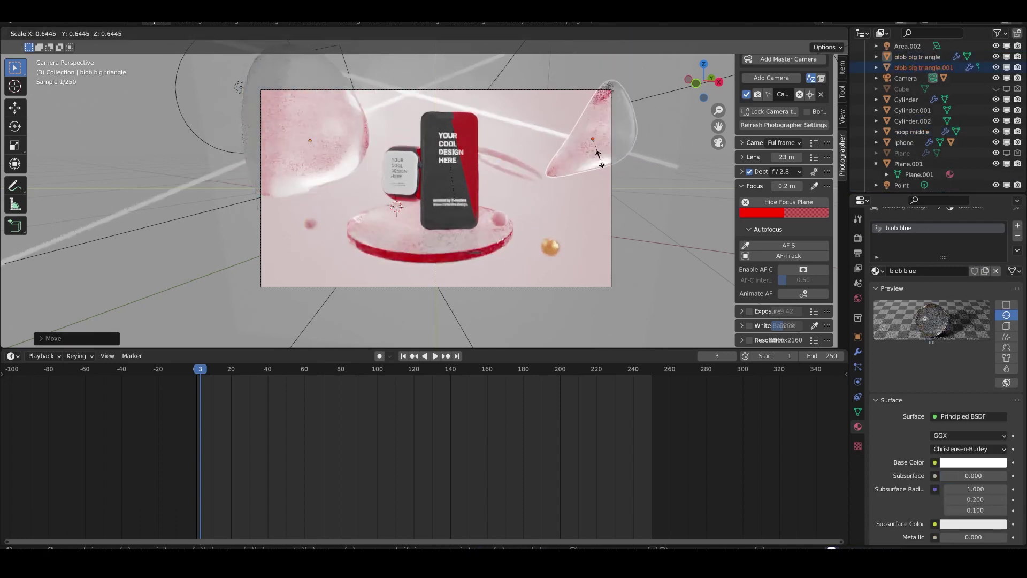
{"action": "left_click", "coordinate": [601, 159]}
{"action": "key", "text": "r"}
{"action": "key", "text": "z"}
{"action": "left_click", "coordinate": [580, 155]}
{"action": "key", "text": "g"}
{"action": "left_click", "coordinate": [582, 130]}
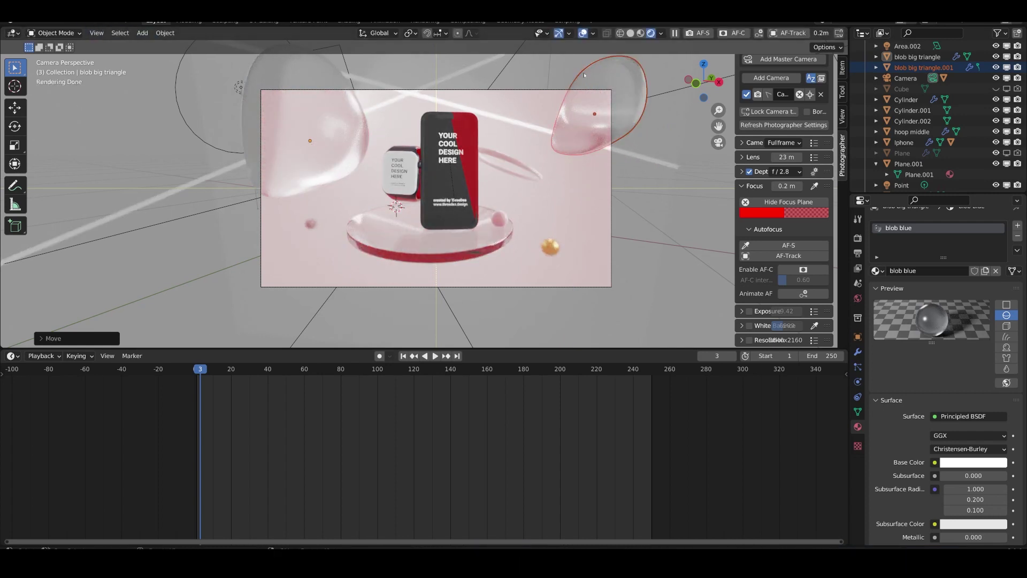
Render the customised scene as an image and shift the render window so the whole picture can be inspected
{"action": "left_click", "coordinate": [66, 21]}
{"action": "left_click", "coordinate": [81, 32]}
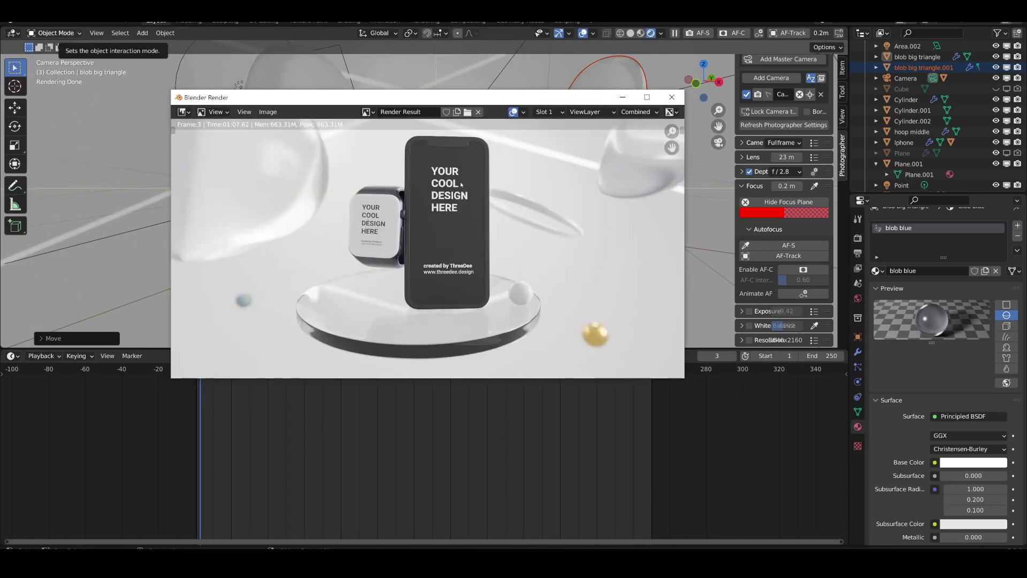
{"action": "left_click_drag", "start_coordinate": [465, 98], "coordinate": [459, 81]}
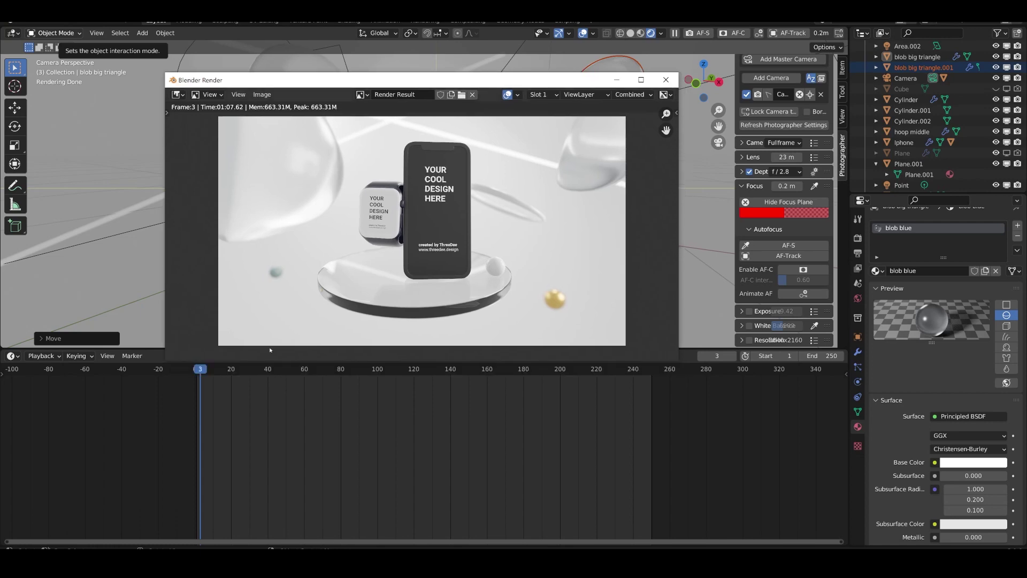
Switch to File Explorer and open the original 1. City Mockup image from the Mockupz preview folder
{"action": "mouse_move", "coordinate": [117, 557]}
{"action": "left_click", "coordinate": [118, 513]}
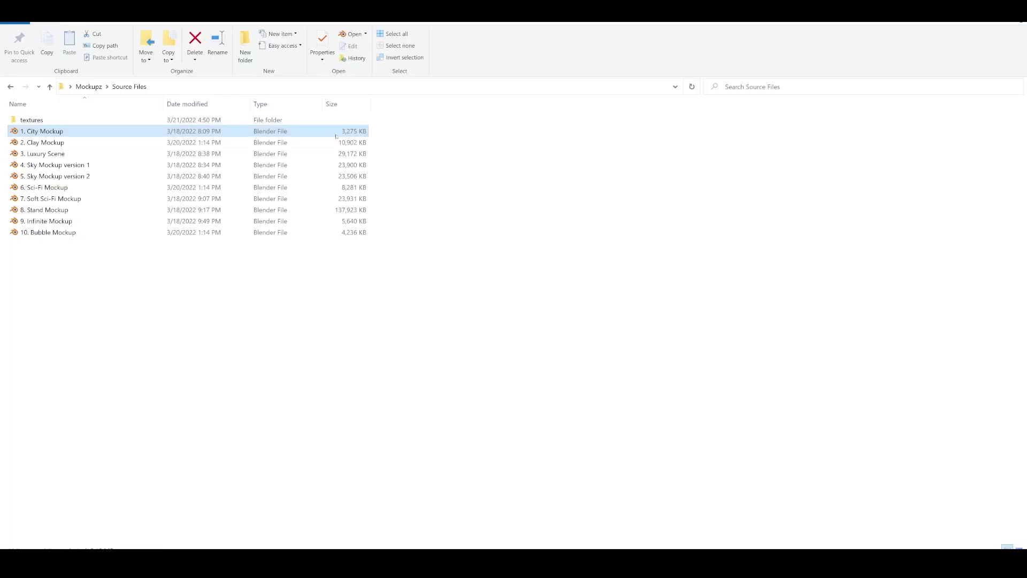
{"action": "left_click", "coordinate": [87, 87]}
{"action": "left_click", "coordinate": [53, 121]}
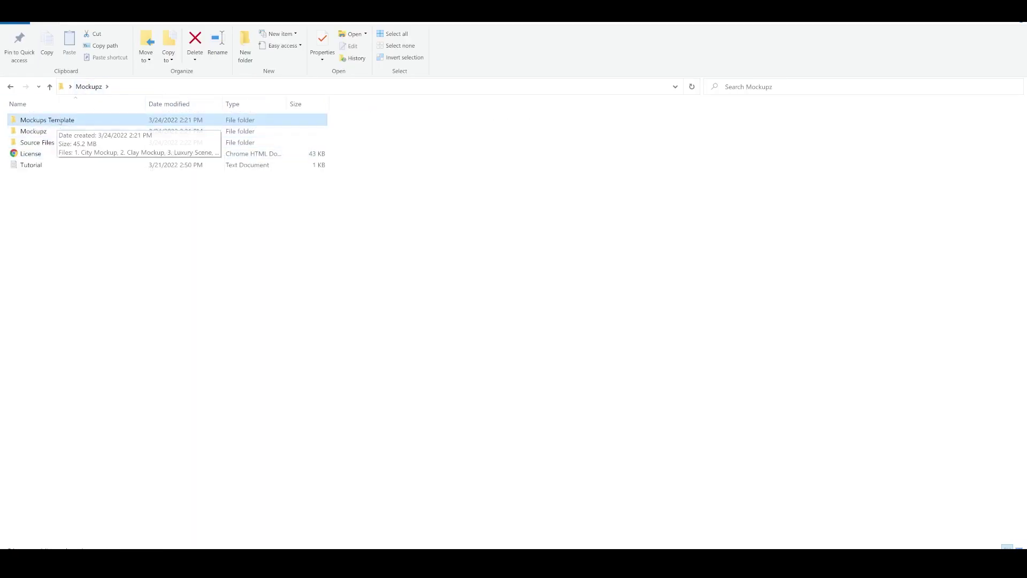
{"action": "double_click", "coordinate": [55, 130]}
{"action": "double_click", "coordinate": [35, 129]}
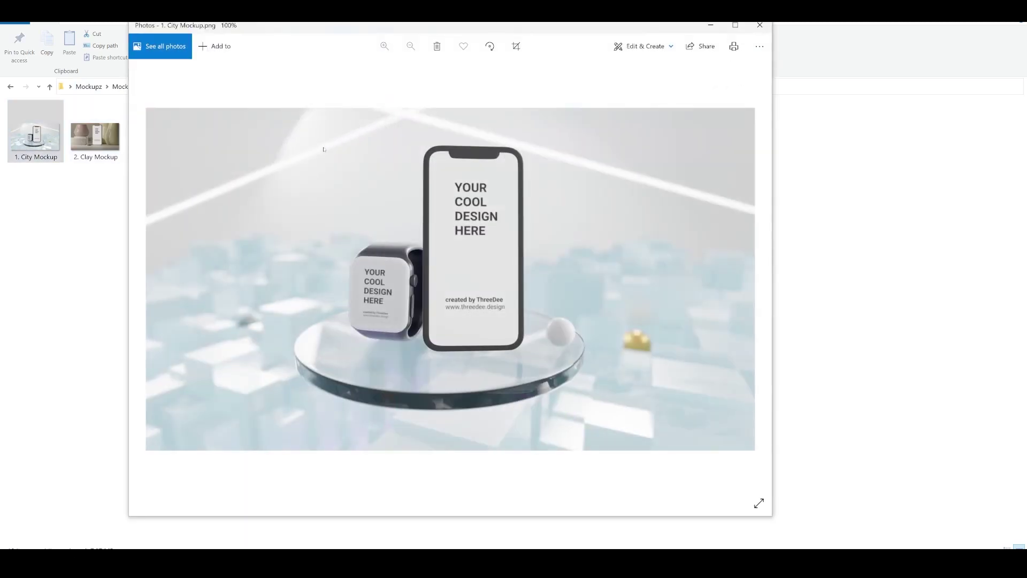
{"action": "key", "text": "alt+F4"}
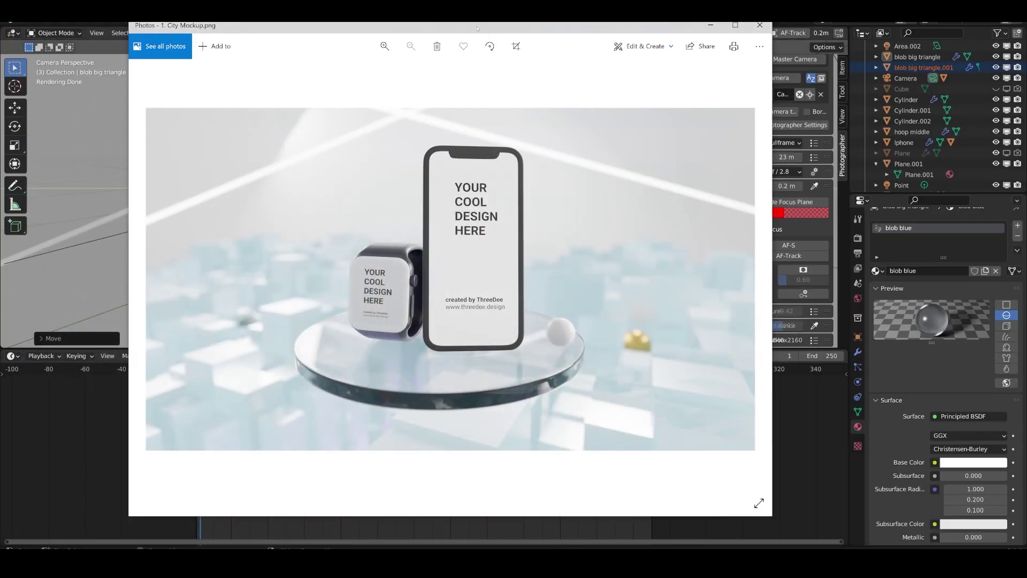
Compare the new render side by side with the original City Mockup picture, then close both windows
{"action": "left_click_drag", "start_coordinate": [478, 28], "coordinate": [599, 39]}
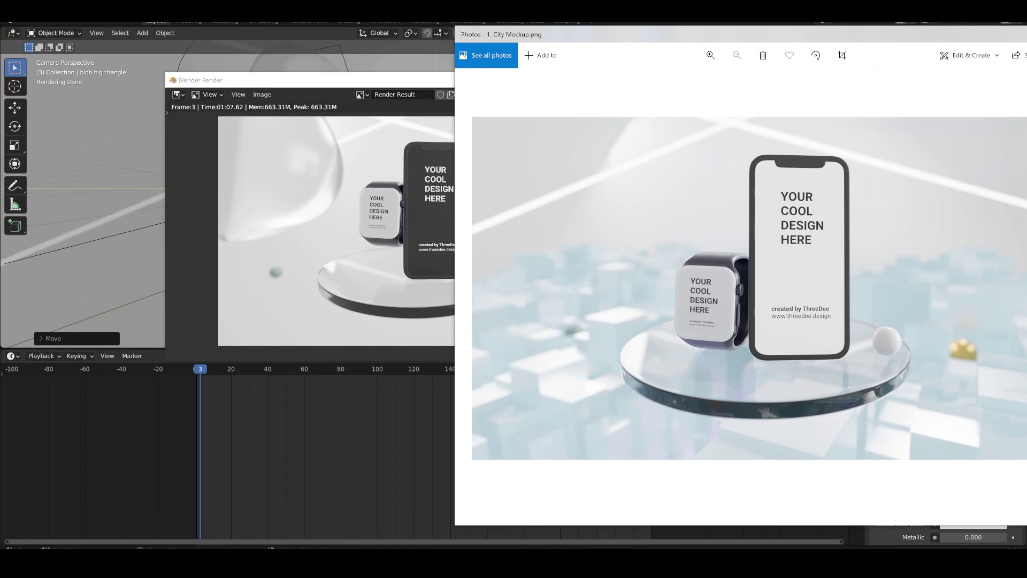
{"action": "left_click_drag", "start_coordinate": [453, 26], "coordinate": [680, 131]}
{"action": "left_click_drag", "start_coordinate": [449, 80], "coordinate": [301, 117]}
{"action": "left_click_drag", "start_coordinate": [785, 140], "coordinate": [612, 62]}
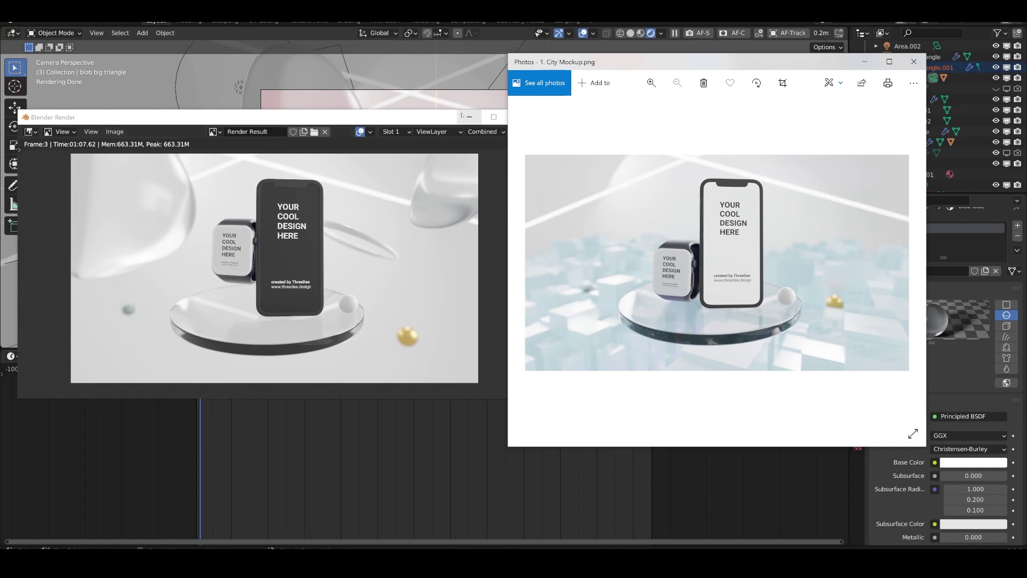
{"action": "left_click_drag", "start_coordinate": [450, 117], "coordinate": [418, 117]}
{"action": "left_click", "coordinate": [487, 116]}
{"action": "left_click", "coordinate": [913, 62]}
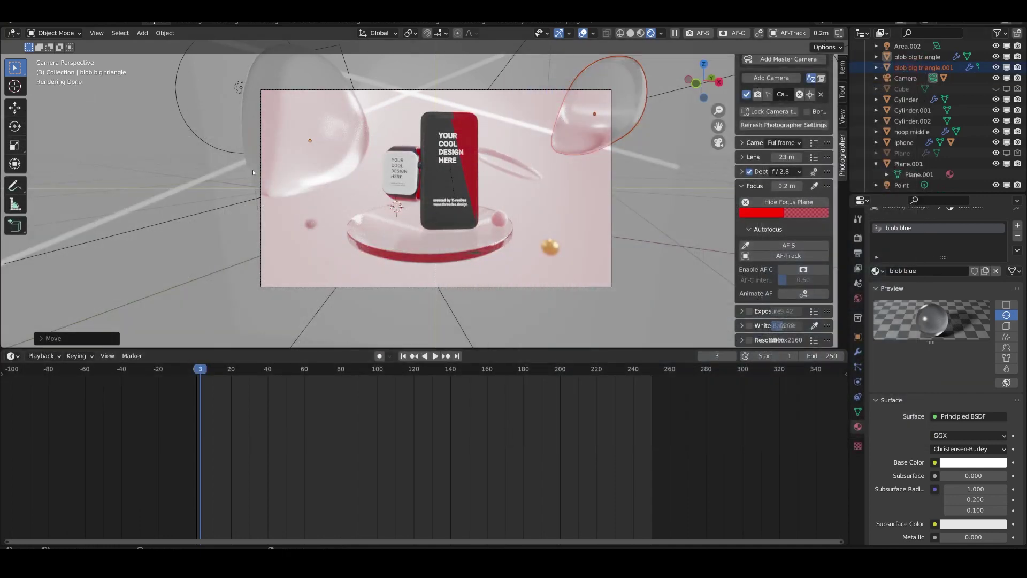
Select the scene's Camera and move it so the phone and watch sit in the upper-right part of the frame
{"action": "left_click", "coordinate": [282, 177]}
{"action": "left_click", "coordinate": [282, 176]}
{"action": "left_click", "coordinate": [282, 176]}
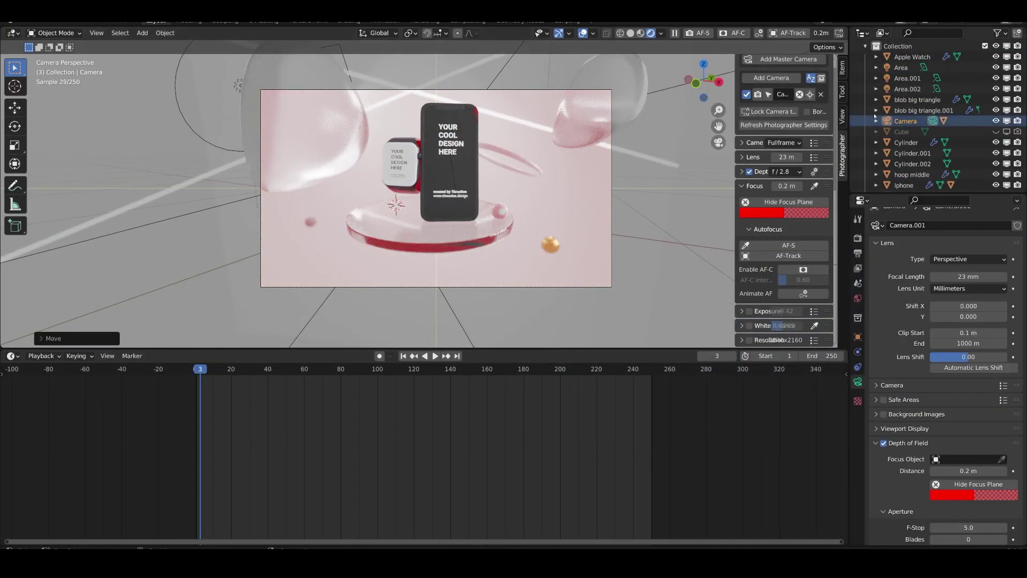
{"action": "left_click", "coordinate": [906, 132]}
{"action": "left_click", "coordinate": [912, 141]}
{"action": "left_click", "coordinate": [906, 121]}
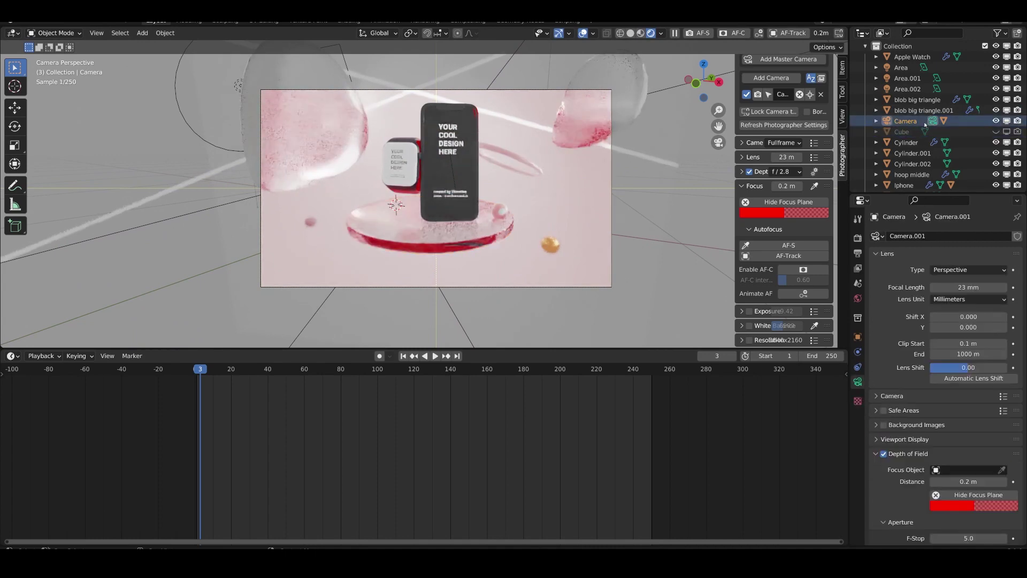
{"action": "key", "text": "g"}
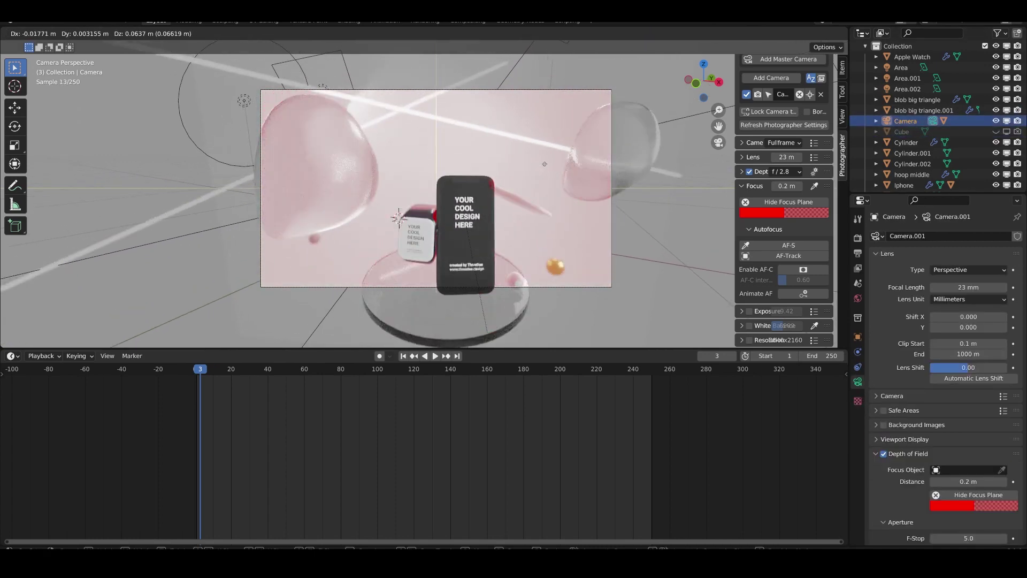
{"action": "left_click", "coordinate": [540, 172]}
{"action": "key", "text": "g"}
{"action": "left_click", "coordinate": [575, 160]}
{"action": "key", "text": "g"}
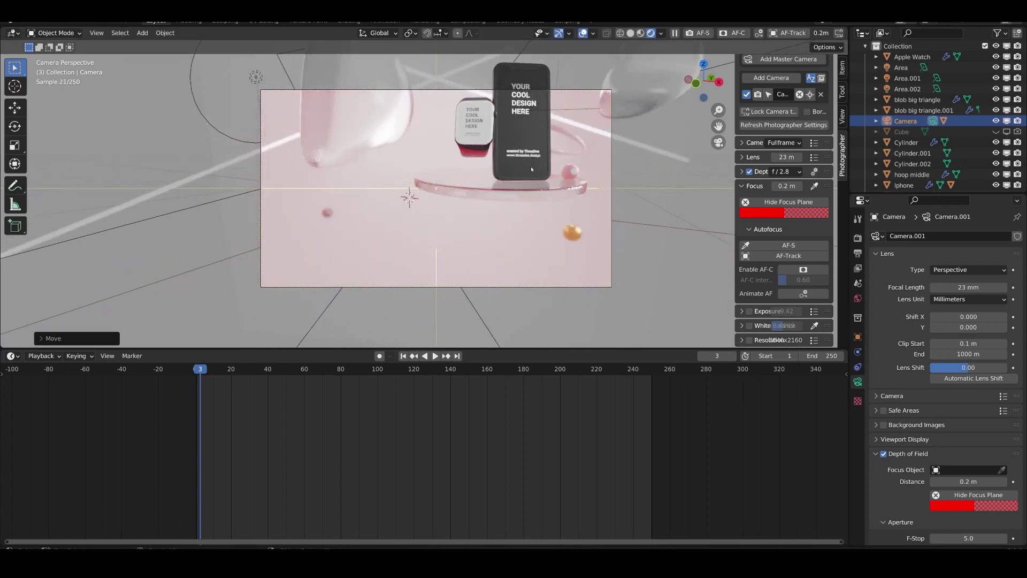
{"action": "left_click", "coordinate": [534, 168]}
Look at the camera from outside its view and try moving it freely through the scene
{"action": "key", "text": "KP_0"}
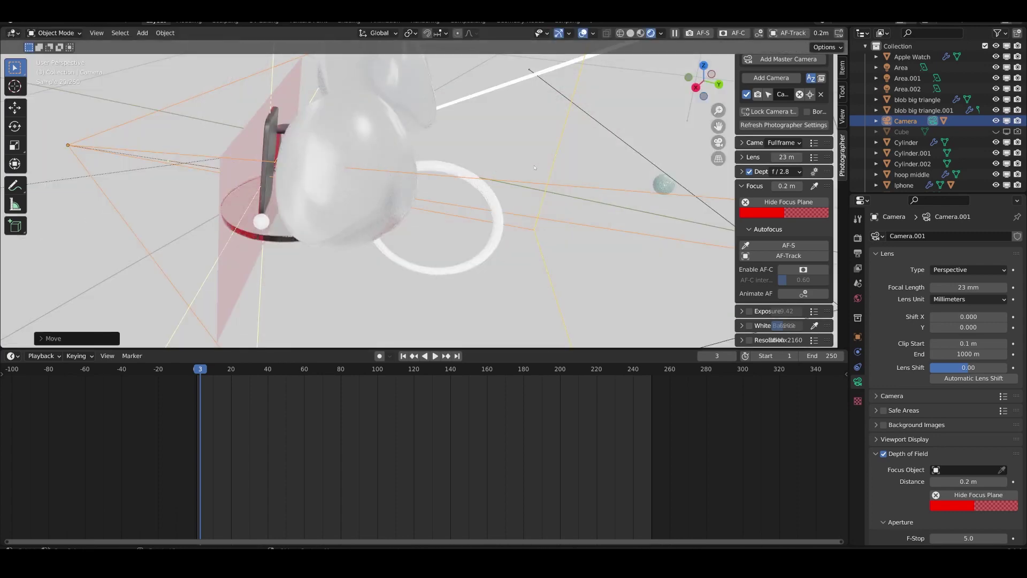
{"action": "scroll", "coordinate": [534, 167], "scroll_direction": "down", "scroll_amount": 2}
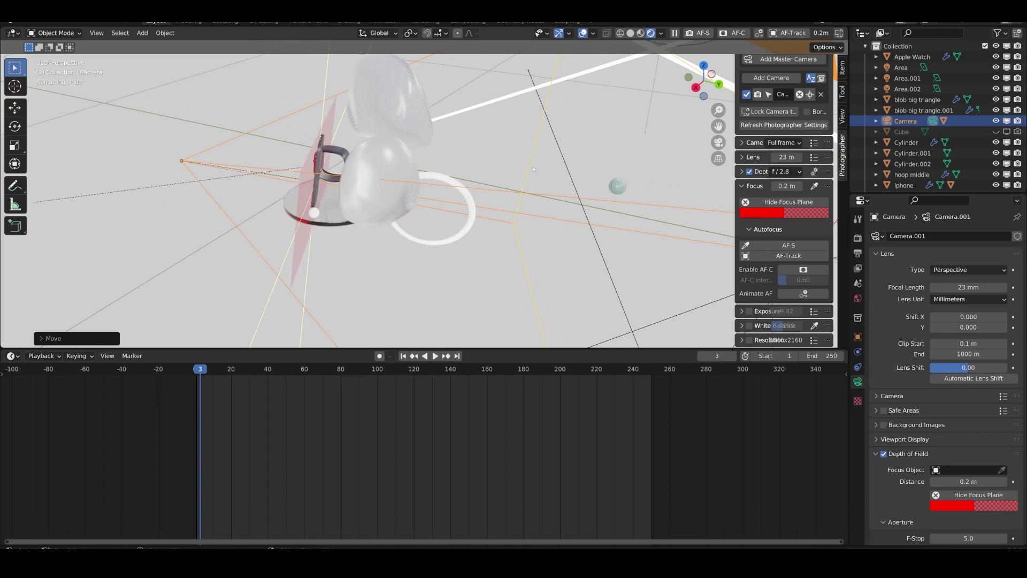
{"action": "scroll", "coordinate": [537, 171], "scroll_direction": "down", "scroll_amount": 2}
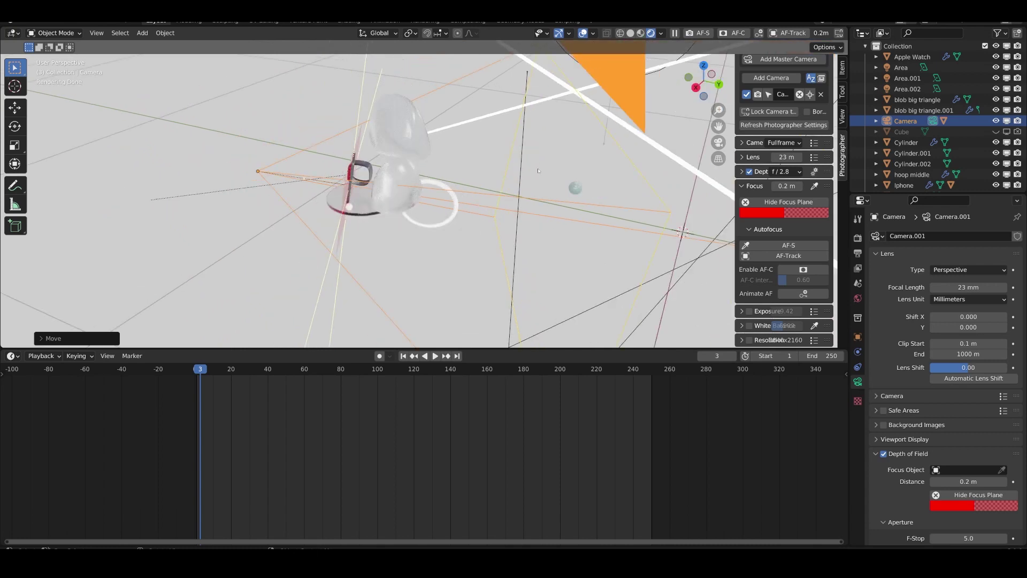
{"action": "scroll", "coordinate": [538, 171], "scroll_direction": "down", "scroll_amount": 2}
{"action": "key", "text": "g"}
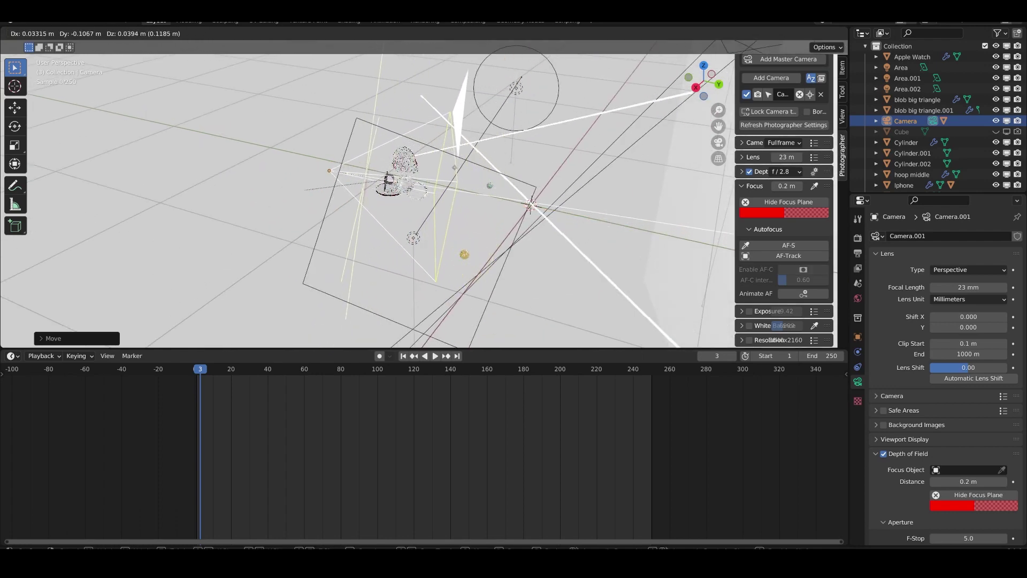
{"action": "right_click", "coordinate": [420, 170]}
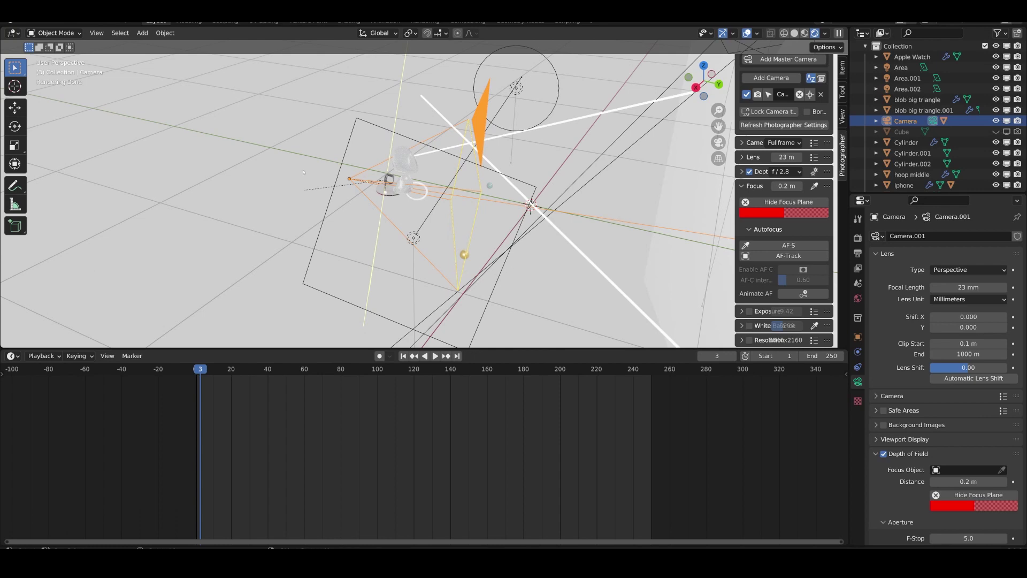
{"action": "left_click", "coordinate": [786, 143]}
{"action": "key", "text": "KP_0"}
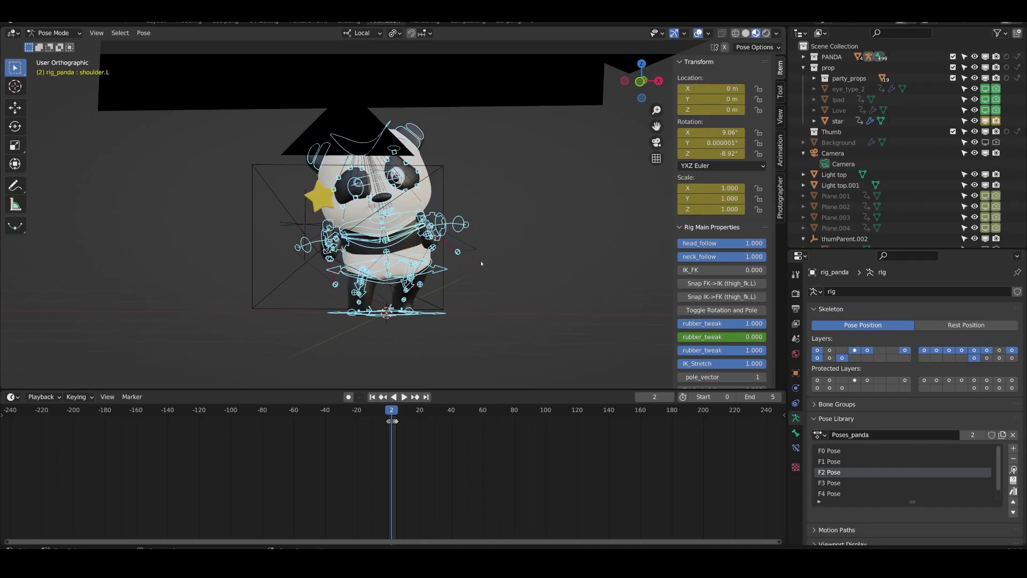
Switch the panda rig from Pose Mode to Object Mode and select the whole panda with its rig and star prop
{"action": "middle_click_drag", "start_coordinate": [503, 283], "coordinate": [375, 300]}
{"action": "left_click", "coordinate": [395, 315]}
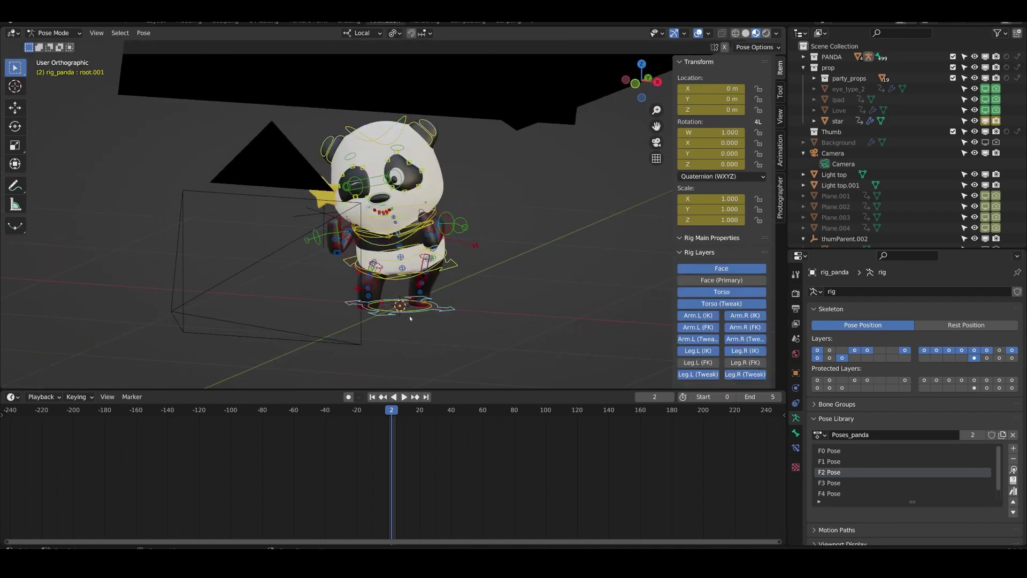
{"action": "scroll", "coordinate": [342, 262], "scroll_direction": "down", "scroll_amount": 3}
{"action": "middle_click_drag", "start_coordinate": [439, 214], "coordinate": [392, 194]}
{"action": "scroll", "coordinate": [391, 194], "scroll_direction": "up", "scroll_amount": 1}
{"action": "key", "text": "ctrl+Tab"}
{"action": "left_click", "coordinate": [393, 195]}
{"action": "left_click_drag", "start_coordinate": [333, 156], "coordinate": [541, 339]}
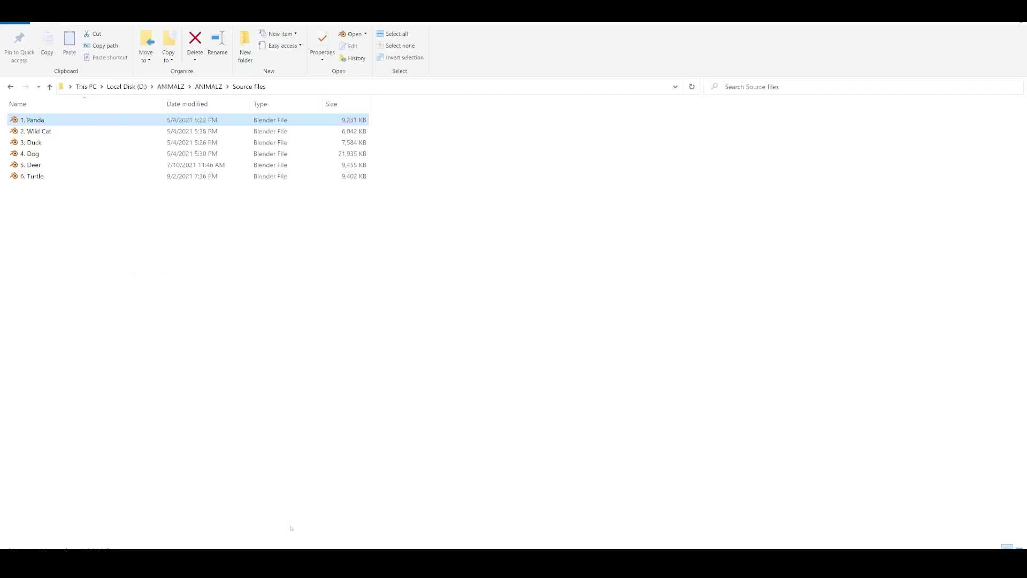
Switch to the Blender window with the phone and watch mockup, paste the panda there and set the timeline to frame 2
{"action": "left_click", "coordinate": [274, 559]}
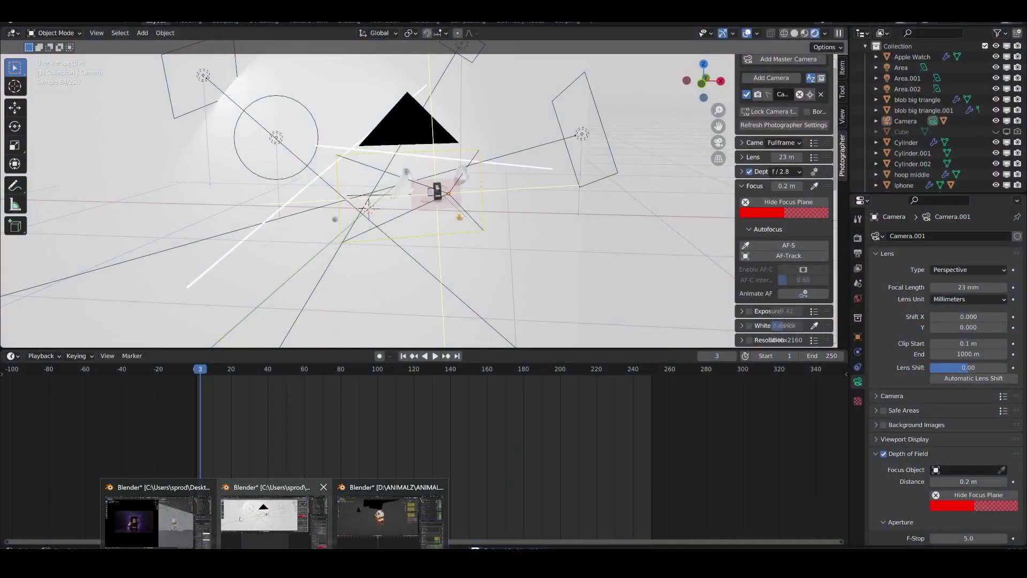
{"action": "left_click", "coordinate": [240, 518]}
{"action": "key", "text": "ctrl+v"}
{"action": "scroll", "coordinate": [483, 140], "scroll_direction": "down", "scroll_amount": 6}
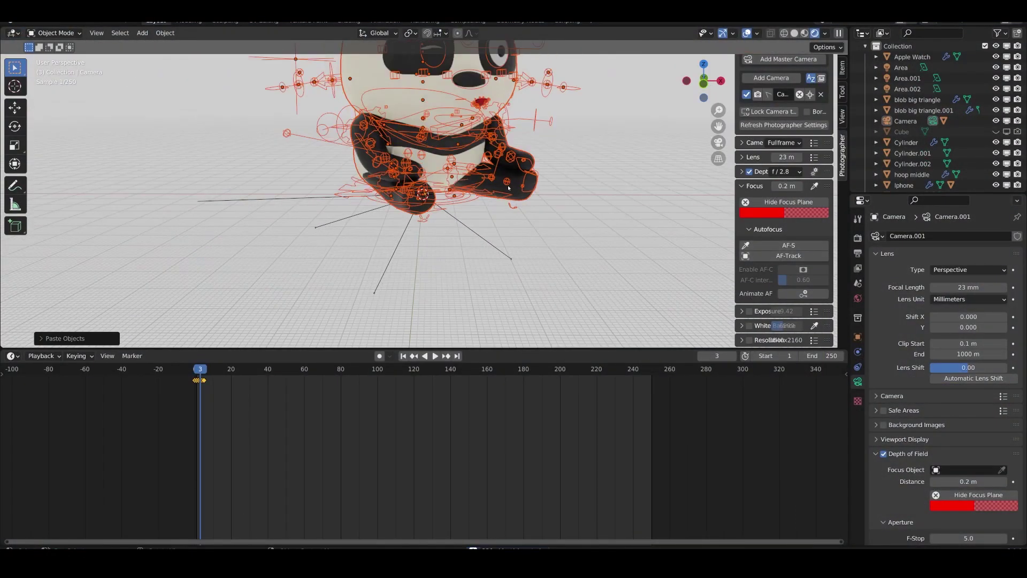
{"action": "scroll", "coordinate": [389, 178], "scroll_direction": "up", "scroll_amount": 2}
{"action": "key", "text": "Left"}
{"action": "middle_click_drag", "start_coordinate": [371, 152], "coordinate": [337, 255], "text": "shift"}
Scale down the pasted panda and move it close to the small mockup set at the scene centre
{"action": "key", "text": "s"}
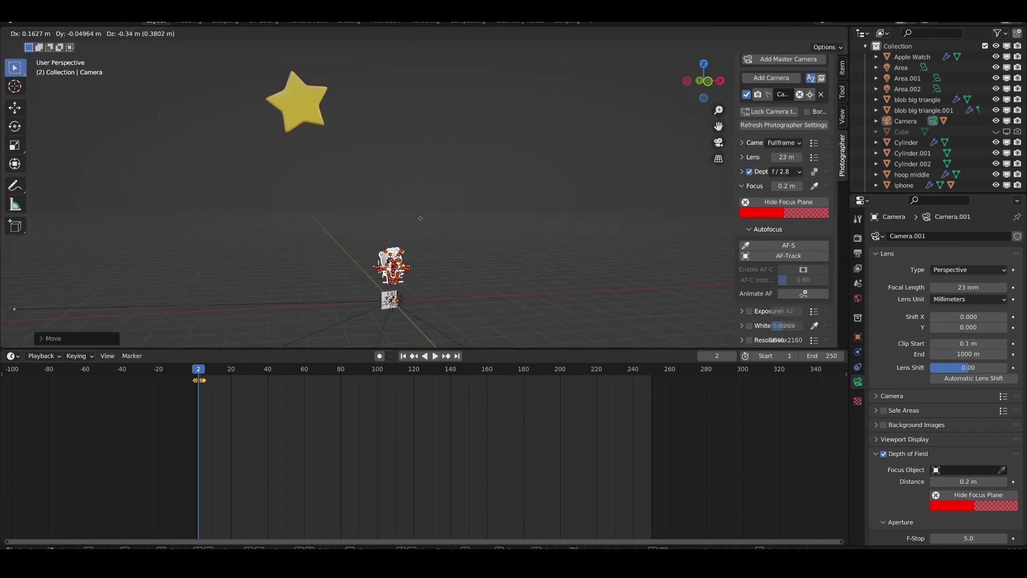
{"action": "left_click", "coordinate": [413, 237]}
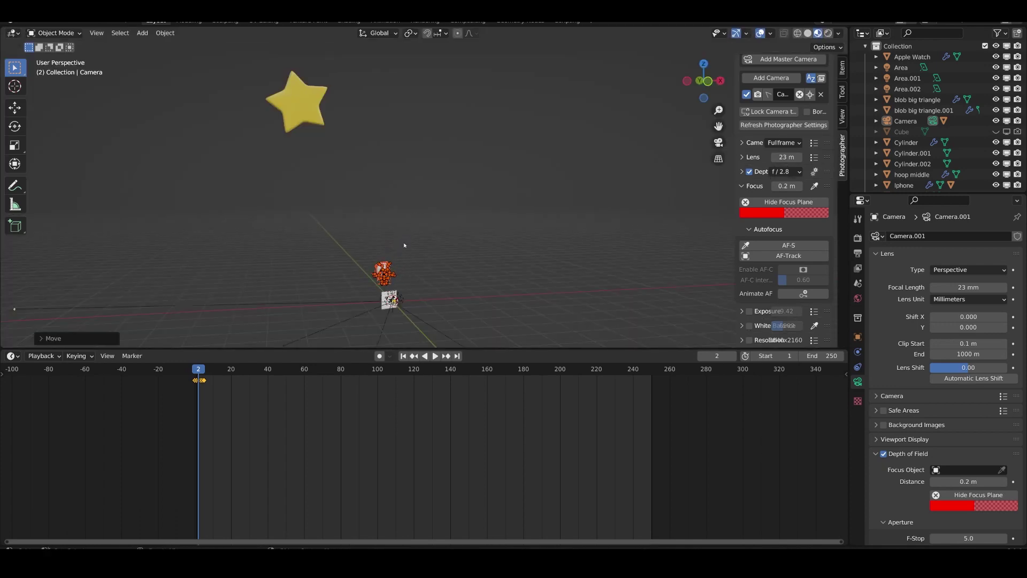
{"action": "key", "text": "g"}
{"action": "left_click", "coordinate": [358, 258]}
{"action": "middle_click_drag", "start_coordinate": [358, 258], "coordinate": [470, 279]}
{"action": "key", "text": "g"}
{"action": "left_click", "coordinate": [448, 287]}
{"action": "key", "text": "s"}
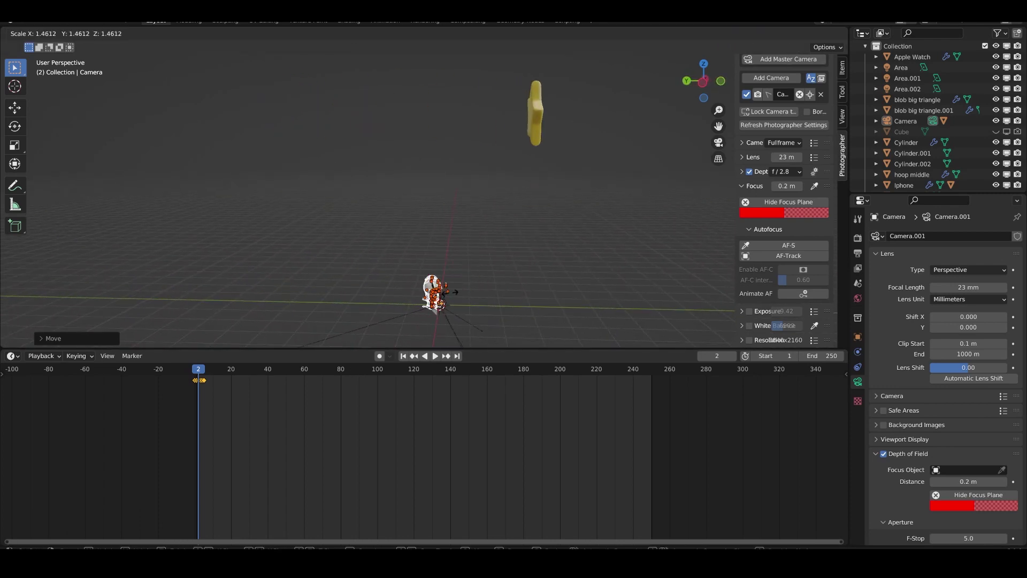
{"action": "left_click", "coordinate": [440, 289]}
{"action": "key", "text": "g"}
{"action": "left_click", "coordinate": [458, 294]}
Shrink the panda further and bring it in front of the white backdrop near the phone and watch
{"action": "mouse_move", "coordinate": [465, 294]}
{"action": "middle_mouse_down"}
{"action": "mouse_move", "coordinate": [367, 292]}
{"action": "mouse_move", "coordinate": [415, 76]}
{"action": "middle_mouse_up"}
{"action": "scroll", "coordinate": [367, 287], "scroll_direction": "up", "scroll_amount": 5}
{"action": "middle_click_drag", "start_coordinate": [361, 276], "coordinate": [376, 205], "text": "shift"}
{"action": "scroll", "coordinate": [376, 205], "scroll_direction": "up", "scroll_amount": 6}
{"action": "middle_click_drag", "start_coordinate": [336, 268], "coordinate": [420, 107], "text": "shift"}
{"action": "key", "text": "s"}
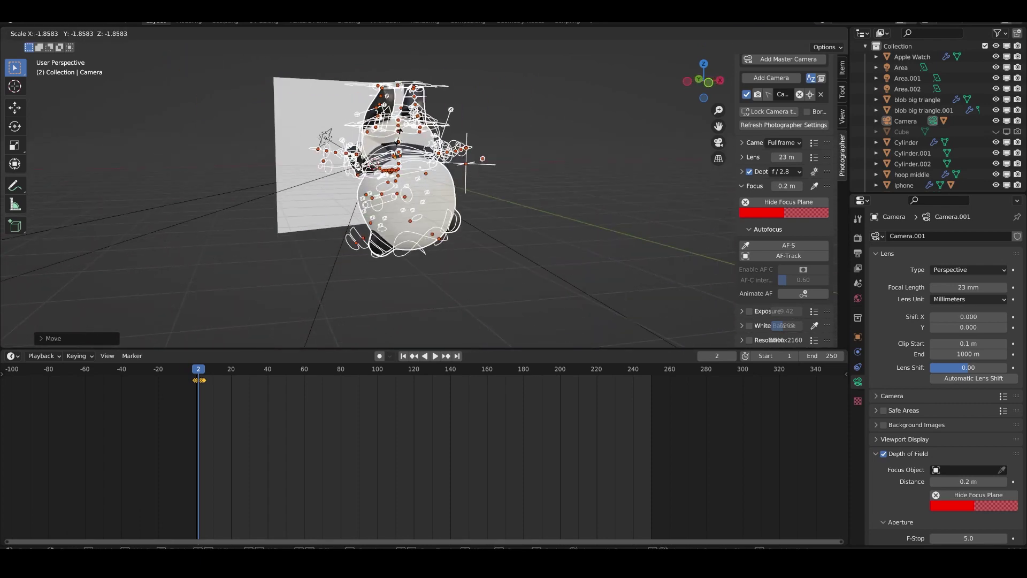
{"action": "left_click", "coordinate": [390, 154]}
{"action": "scroll", "coordinate": [390, 154], "scroll_direction": "up", "scroll_amount": 6}
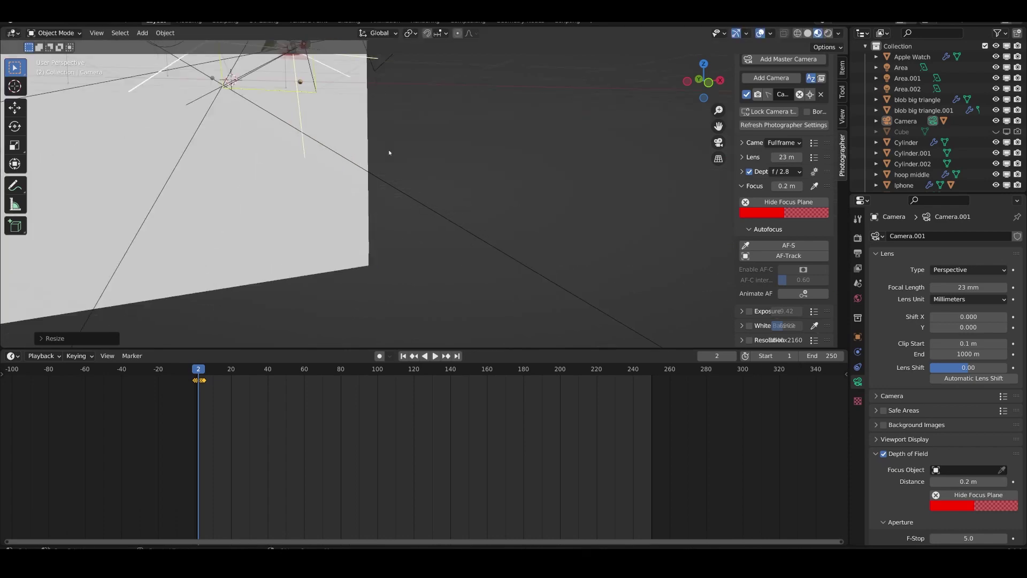
{"action": "middle_click_drag", "start_coordinate": [399, 162], "coordinate": [438, 174]}
{"action": "key", "text": "g"}
{"action": "left_click", "coordinate": [283, 156]}
{"action": "key", "text": "s"}
{"action": "left_click", "coordinate": [324, 143]}
Check through the camera and refine the panda's scale and position so it stands near the phone
{"action": "key", "text": "KP_0"}
{"action": "key", "text": "g"}
{"action": "left_click", "coordinate": [407, 187]}
{"action": "key", "text": "KP_0"}
{"action": "middle_click_drag", "start_coordinate": [481, 195], "coordinate": [297, 201]}
{"action": "scroll", "coordinate": [442, 198], "scroll_direction": "up", "scroll_amount": 6}
{"action": "key", "text": "s"}
{"action": "left_click", "coordinate": [481, 187]}
{"action": "key", "text": "KP_0"}
{"action": "key", "text": "g"}
{"action": "left_click", "coordinate": [407, 204]}
{"action": "key", "text": "KP_0"}
Select the panda rig and, in Material Preview shading, move it against the phone's lower-right corner
{"action": "left_click", "coordinate": [553, 288]}
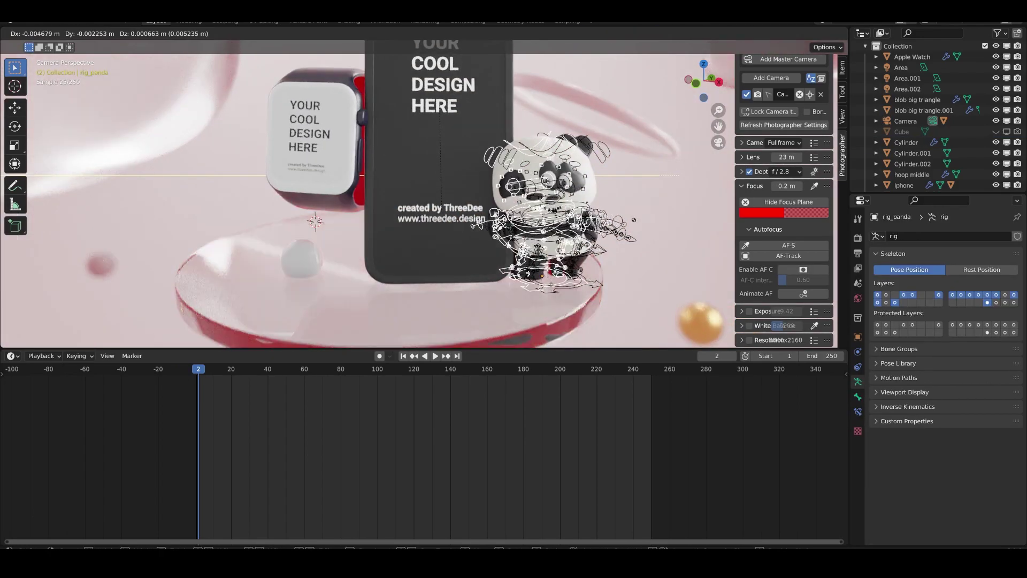
{"action": "key", "text": "z"}
{"action": "key", "text": "2"}
{"action": "key", "text": "g"}
{"action": "left_click", "coordinate": [527, 287]}
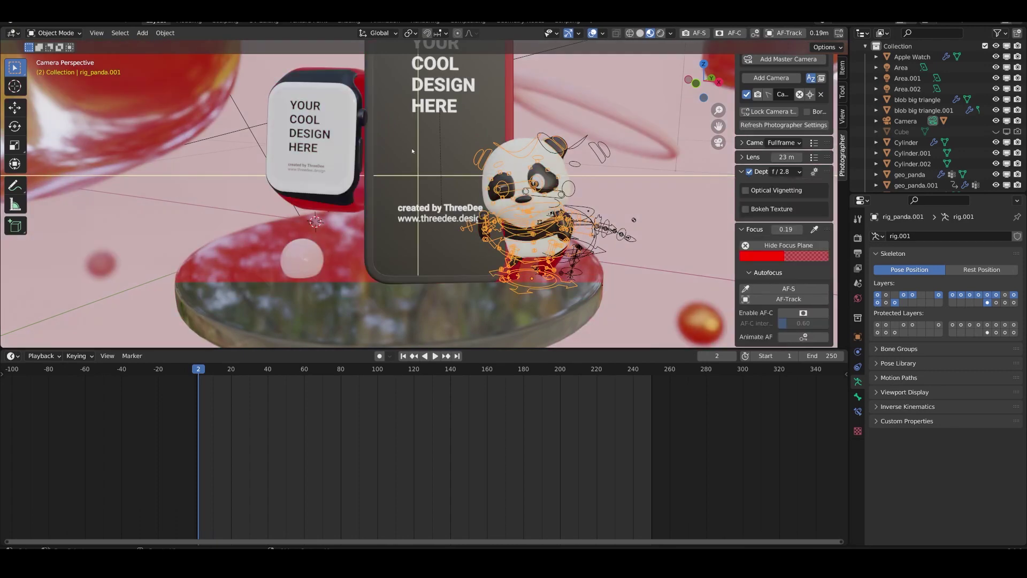
Set the camera aperture to f/5.6 and adjust the panda's position on the round podium from a side view
{"action": "left_click", "coordinate": [786, 173]}
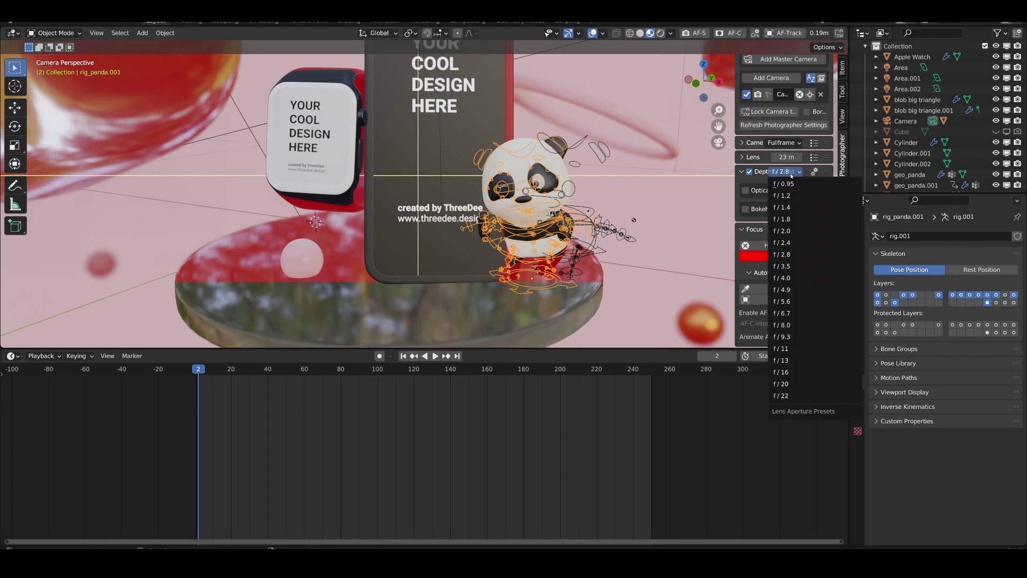
{"action": "left_click", "coordinate": [798, 303]}
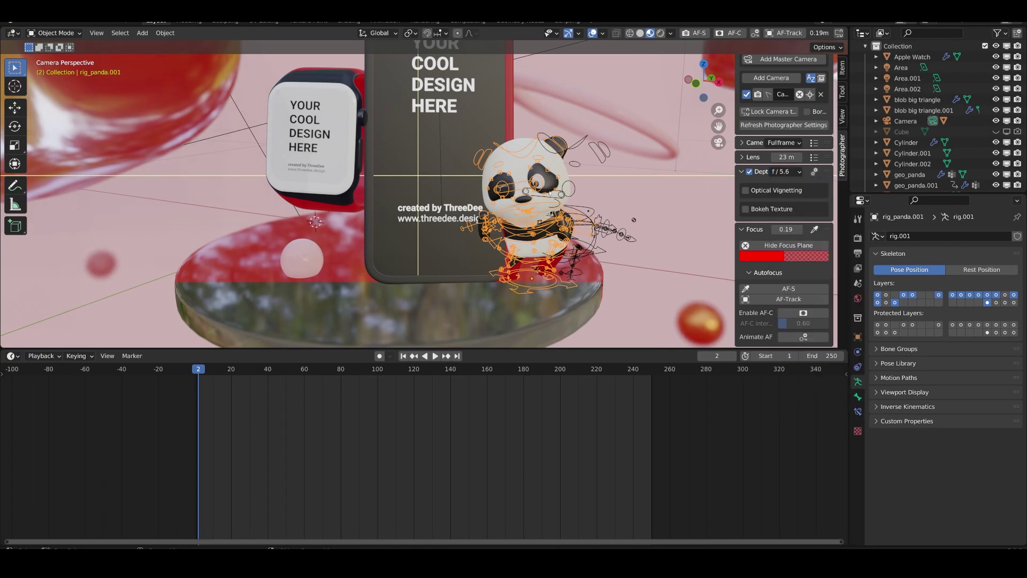
{"action": "middle_click_drag", "start_coordinate": [463, 122], "coordinate": [381, 213]}
{"action": "key", "text": "g"}
{"action": "left_click", "coordinate": [250, 180]}
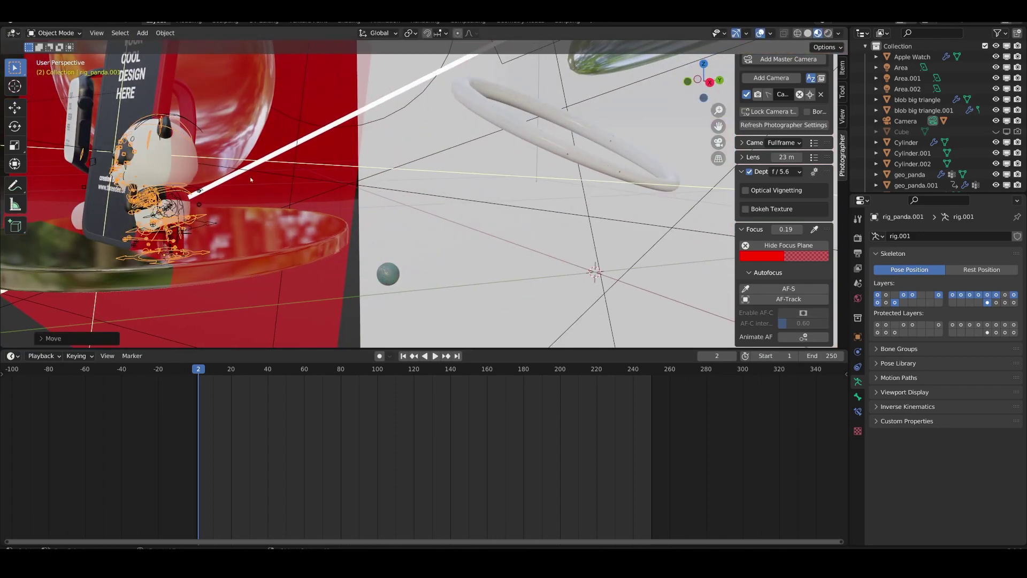
{"action": "key", "text": "KP_0"}
Delete the oversized leftover panda mesh towering over the mockup set
{"action": "scroll", "coordinate": [354, 157], "scroll_direction": "down", "scroll_amount": 6}
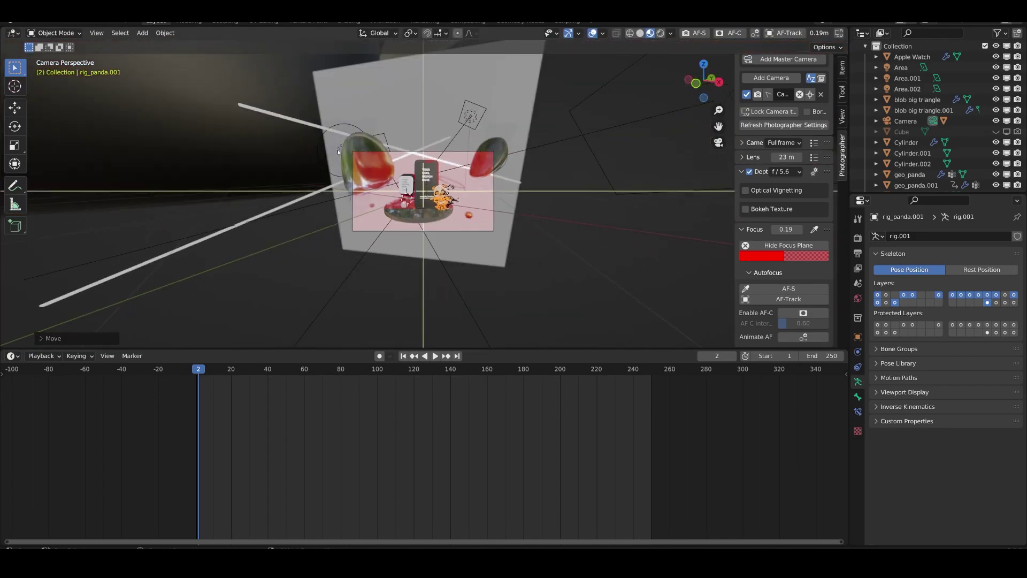
{"action": "middle_click_drag", "start_coordinate": [374, 149], "coordinate": [354, 156]}
{"action": "scroll", "coordinate": [355, 157], "scroll_direction": "down", "scroll_amount": 5}
{"action": "scroll", "coordinate": [355, 156], "scroll_direction": "down", "scroll_amount": 10}
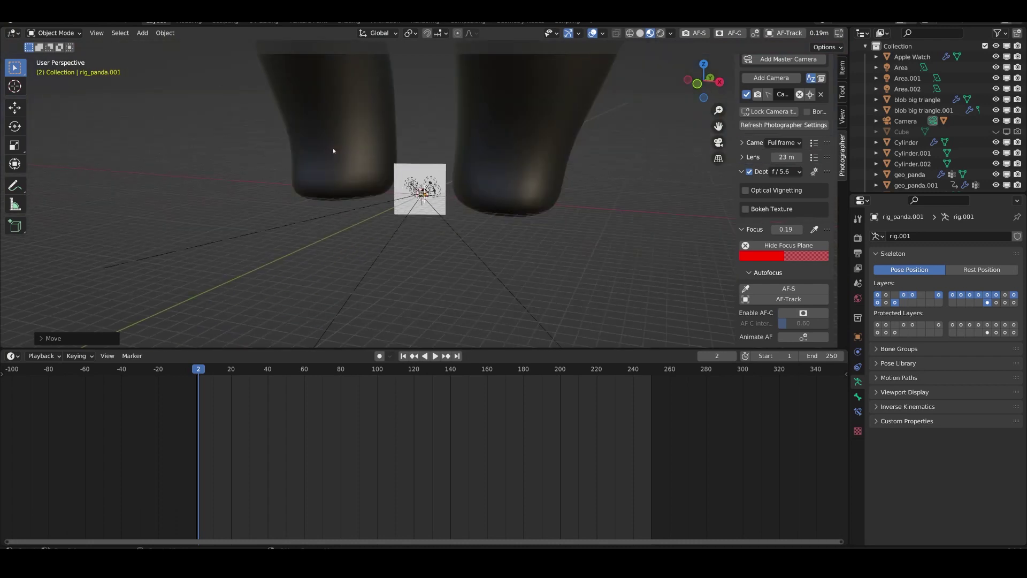
{"action": "left_click", "coordinate": [432, 117]}
{"action": "key", "text": "Delete"}
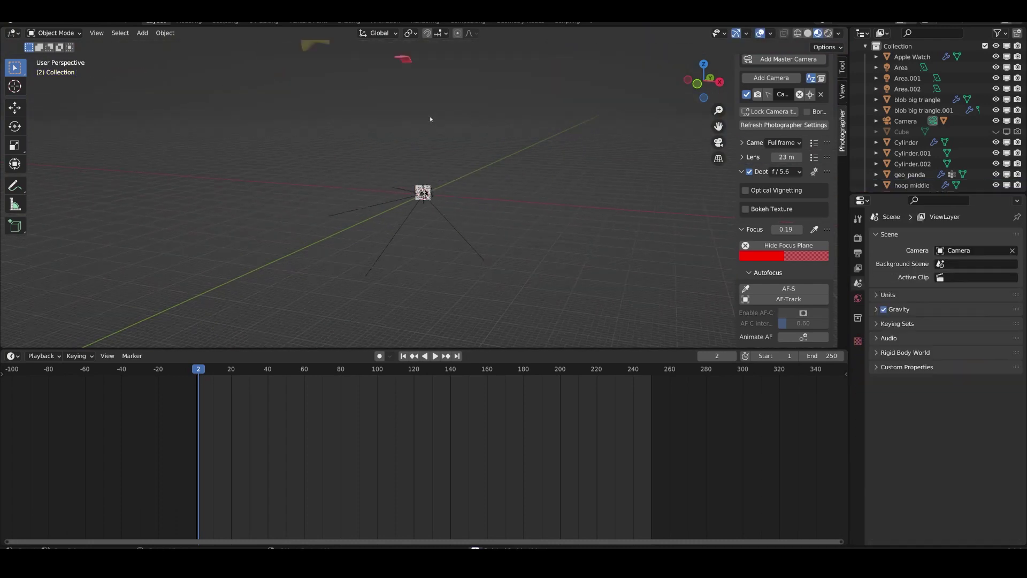
Move the large yellow star down close to the mockup set and reduce its size
{"action": "left_click", "coordinate": [355, 85]}
{"action": "key", "text": "g"}
{"action": "left_click", "coordinate": [450, 163]}
{"action": "key", "text": "g"}
{"action": "left_click", "coordinate": [447, 161]}
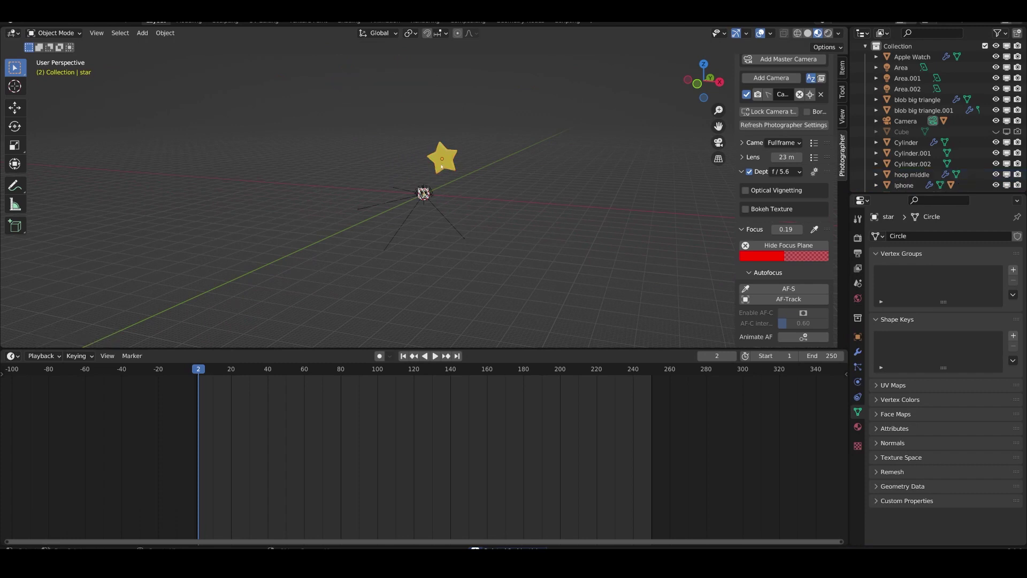
{"action": "key", "text": "s"}
{"action": "left_click", "coordinate": [443, 157]}
{"action": "key", "text": "g"}
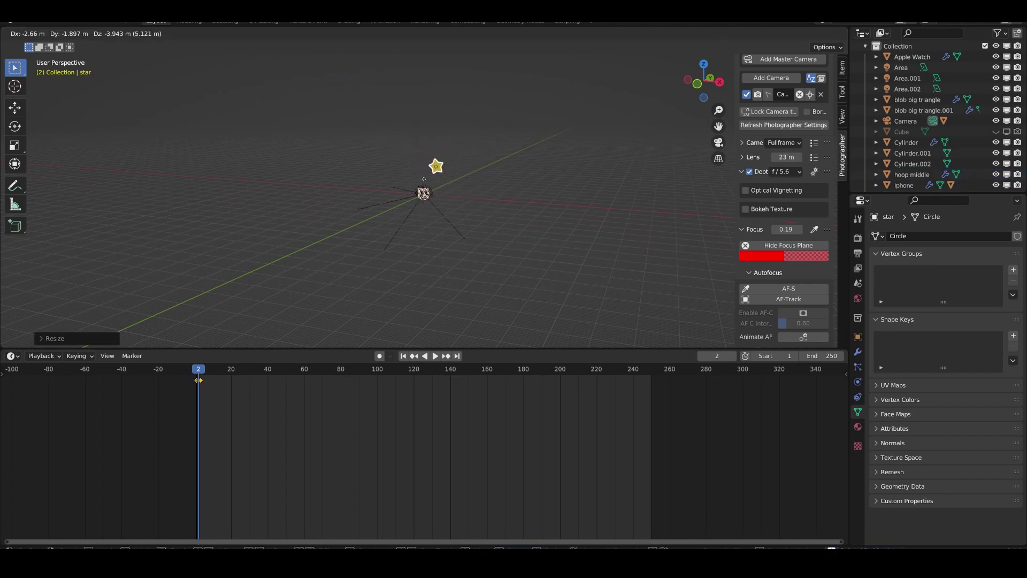
{"action": "left_click", "coordinate": [423, 176]}
Shrink the star further and place it just above the watch in the camera view
{"action": "middle_click_drag", "start_coordinate": [427, 179], "coordinate": [548, 188]}
{"action": "key", "text": "s"}
{"action": "left_click", "coordinate": [453, 188]}
{"action": "key", "text": "g"}
{"action": "left_click", "coordinate": [407, 208]}
{"action": "key", "text": "KP_0"}
{"action": "key", "text": "s"}
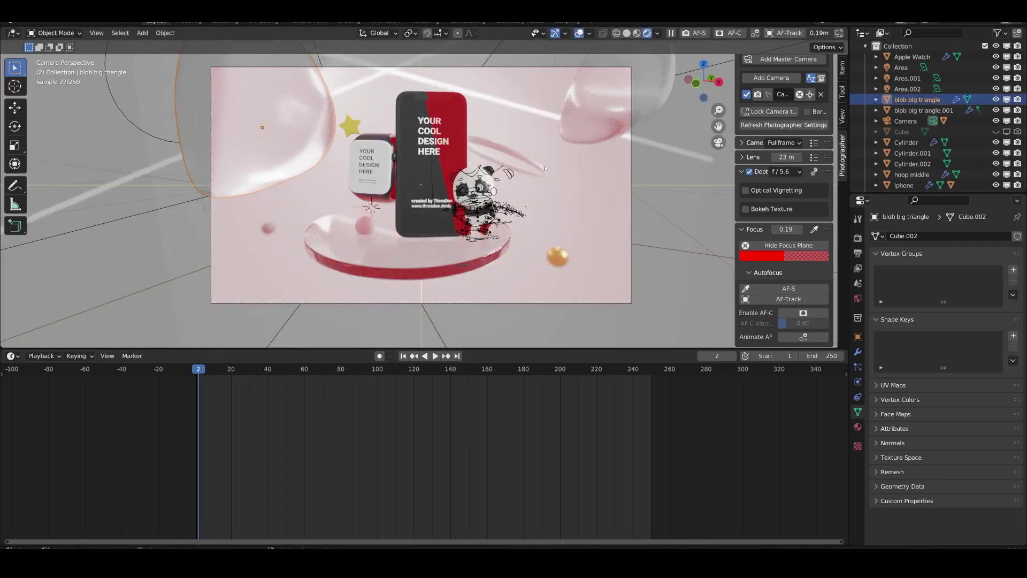
Render the image from the camera, examine the panda beside the phone up close and close the render window
{"action": "left_click", "coordinate": [43, 23]}
{"action": "left_click", "coordinate": [75, 28]}
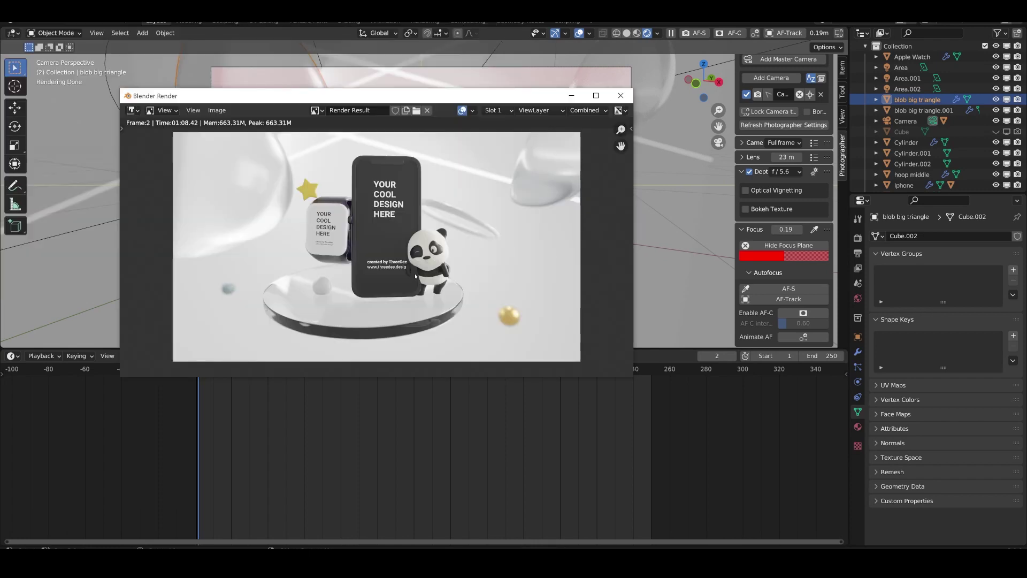
{"action": "scroll", "coordinate": [416, 277], "scroll_direction": "up", "scroll_amount": 7}
{"action": "middle_click_drag", "start_coordinate": [393, 244], "coordinate": [358, 218]}
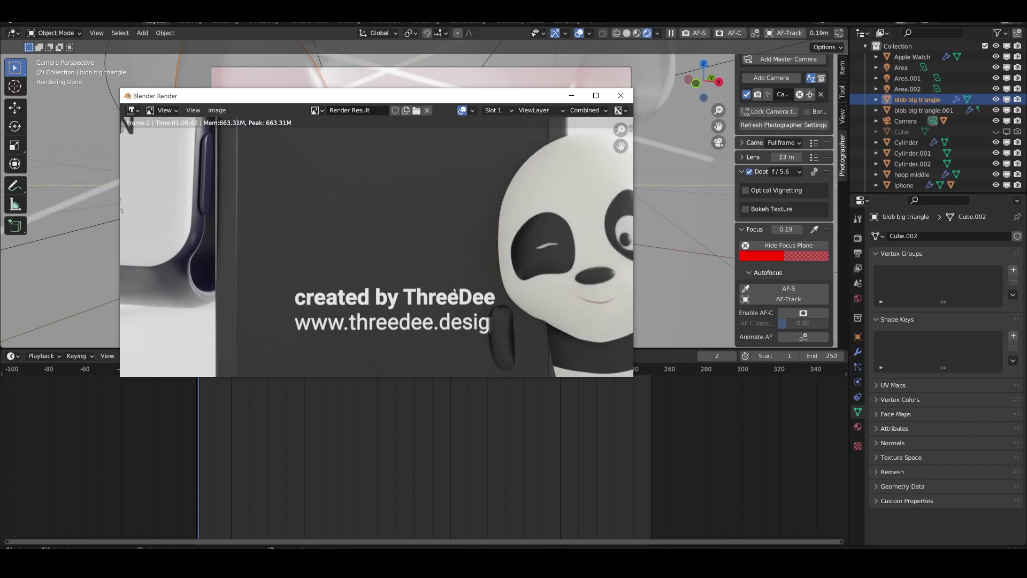
{"action": "middle_click_drag", "start_coordinate": [456, 296], "coordinate": [341, 206]}
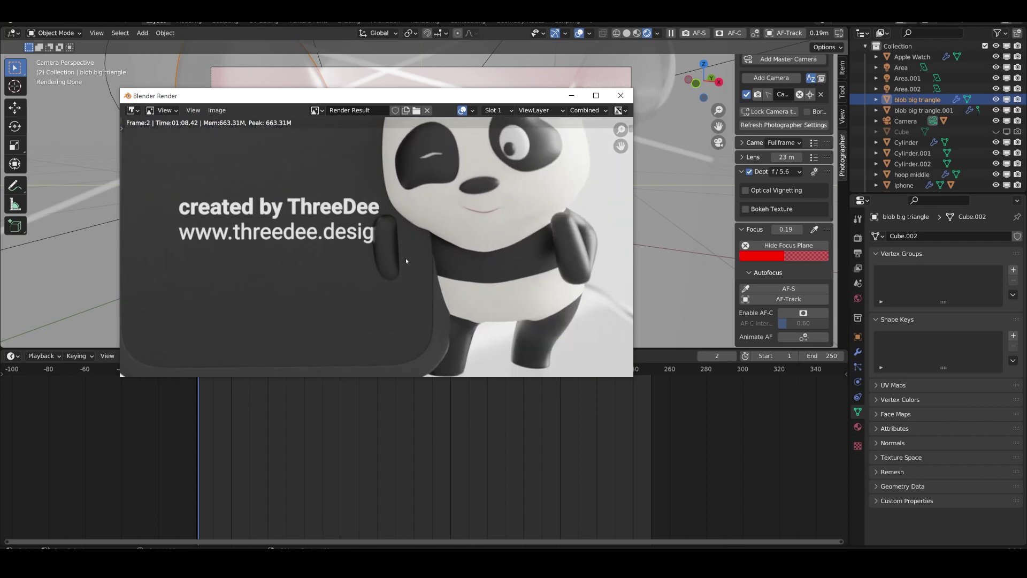
{"action": "scroll", "coordinate": [406, 261], "scroll_direction": "down", "scroll_amount": 9}
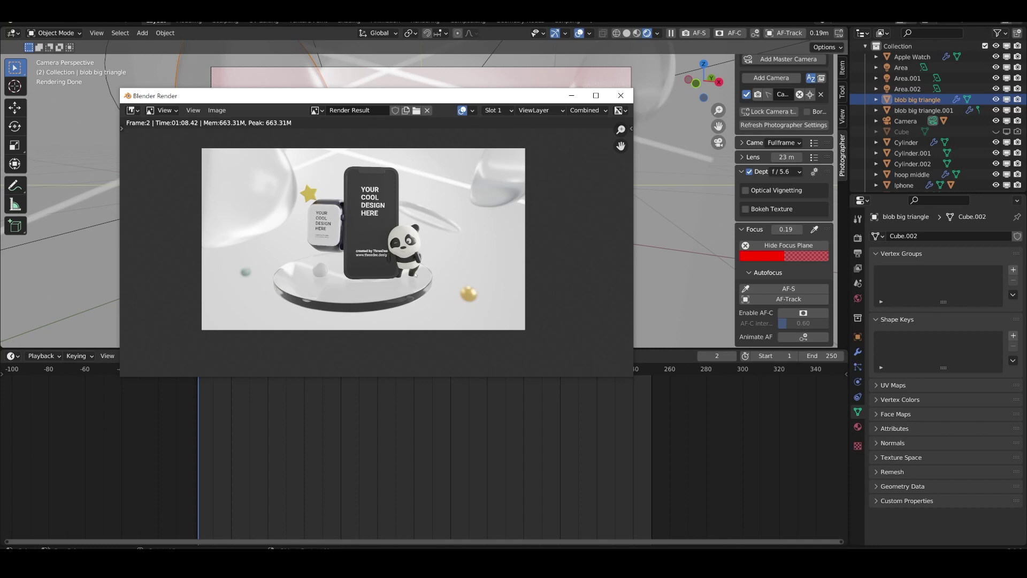
{"action": "left_click", "coordinate": [621, 96]}
Change the square Area light's colour to blue and check its effect through the camera
{"action": "middle_click_drag", "start_coordinate": [620, 107], "coordinate": [529, 126]}
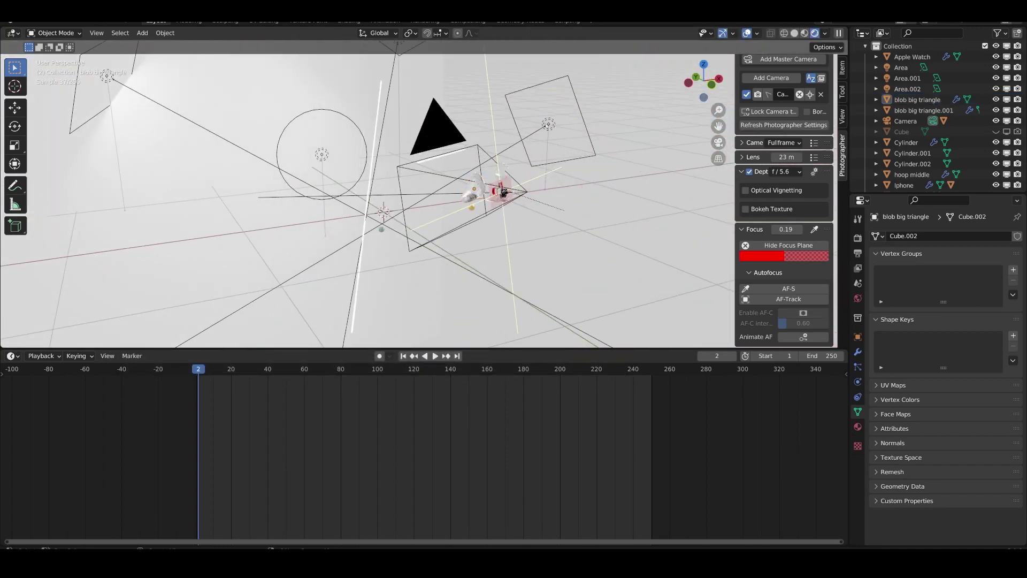
{"action": "left_click", "coordinate": [549, 125]}
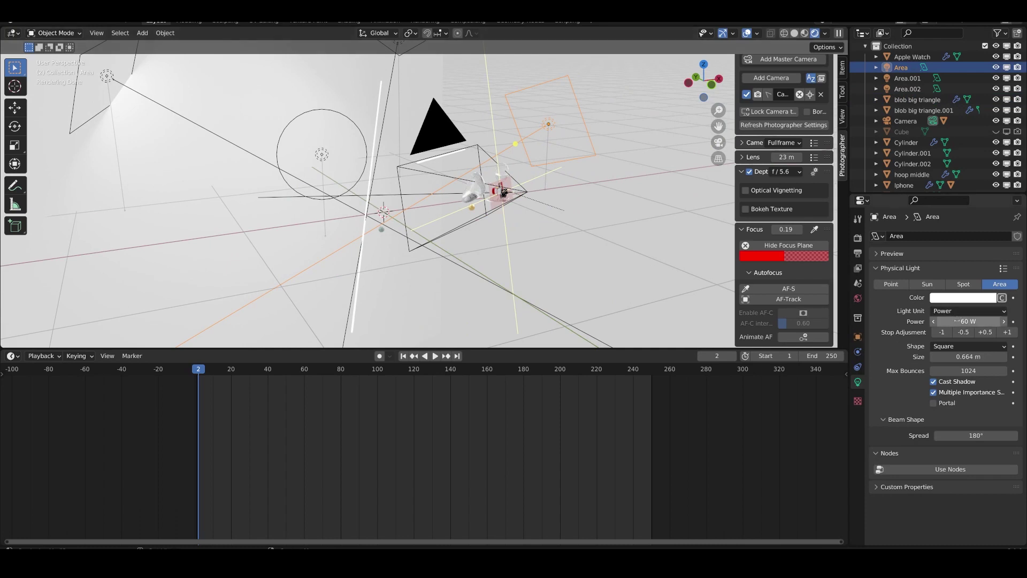
{"action": "left_click", "coordinate": [957, 298]}
{"action": "left_click", "coordinate": [898, 214]}
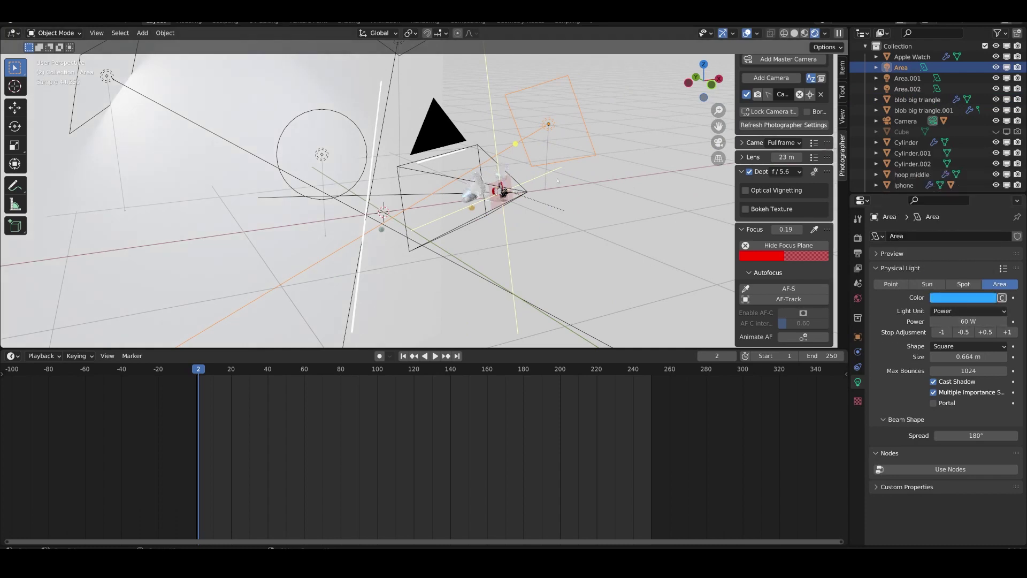
{"action": "key", "text": "KP_0"}
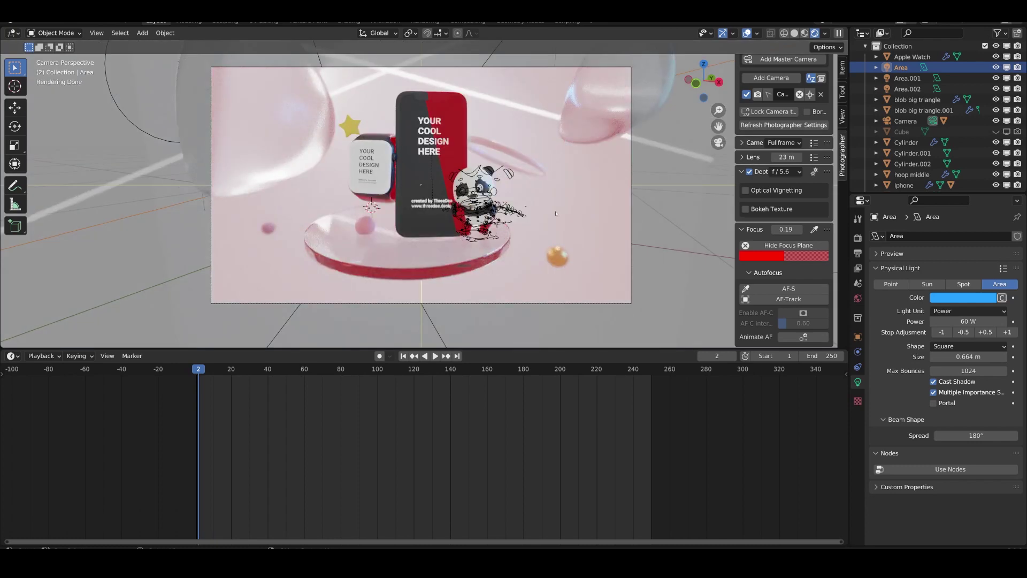
Move the blue Area light farther away from the phone and watch set
{"action": "scroll", "coordinate": [421, 185], "scroll_direction": "down", "scroll_amount": 4}
{"action": "middle_click_drag", "start_coordinate": [348, 143], "coordinate": [428, 150]}
{"action": "key", "text": "g"}
{"action": "left_click", "coordinate": [430, 147]}
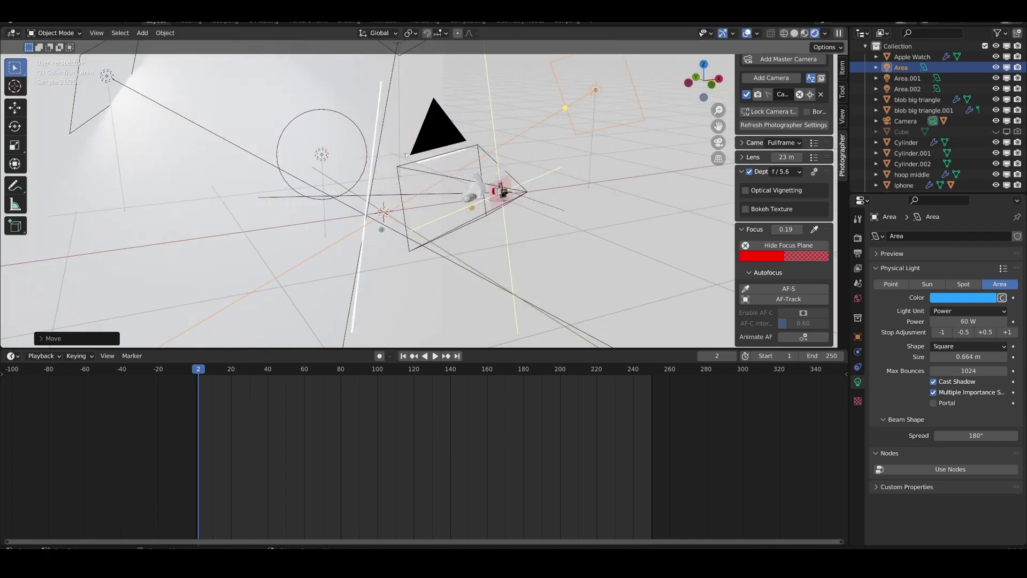
Try moving the overhead Area.001 light out to the side of the set, and undo the move
{"action": "scroll", "coordinate": [430, 147], "scroll_direction": "down", "scroll_amount": 3}
{"action": "left_click", "coordinate": [418, 110]}
{"action": "left_click", "coordinate": [413, 105]}
{"action": "key", "text": "g"}
{"action": "left_click", "coordinate": [600, 89]}
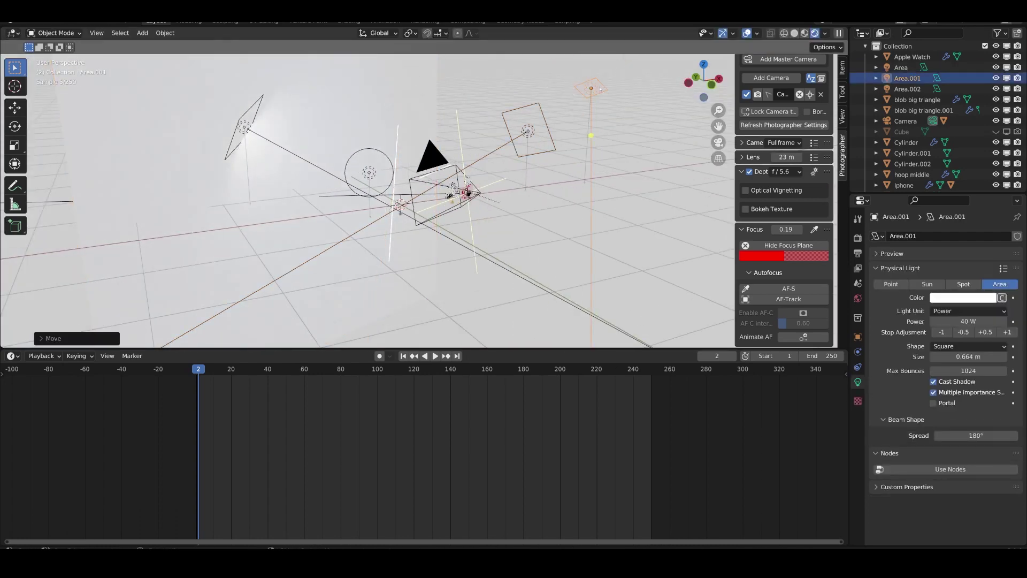
{"action": "key", "text": "ctrl+z"}
Select the Point light, change its colour to orange-red and check the result through the camera
{"action": "left_click", "coordinate": [378, 152]}
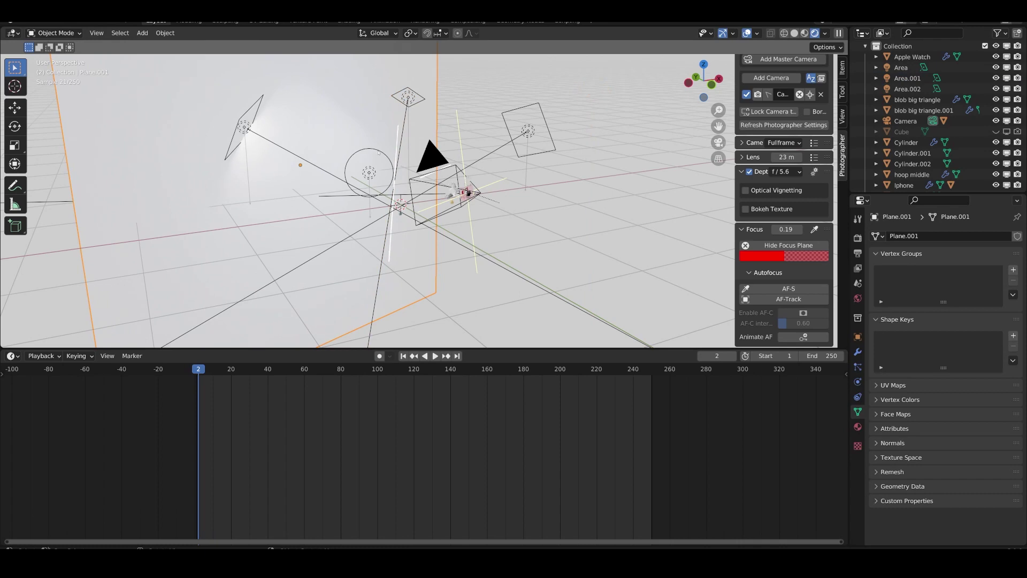
{"action": "left_click", "coordinate": [379, 153]}
{"action": "left_click", "coordinate": [963, 297]}
{"action": "left_click_drag", "start_coordinate": [938, 213], "coordinate": [934, 223]}
{"action": "key", "text": "KP_0"}
{"action": "scroll", "coordinate": [489, 199], "scroll_direction": "up", "scroll_amount": 4}
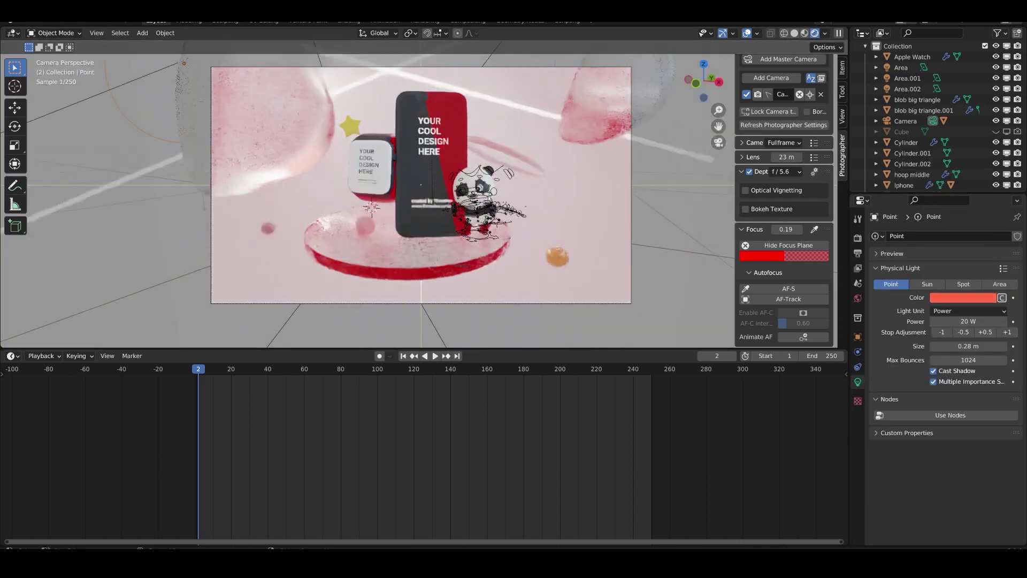
Select the backdrop plane, darken the Base Color of its Material.003 and return to the camera view
{"action": "left_click", "coordinate": [562, 214]}
{"action": "scroll", "coordinate": [578, 224], "scroll_direction": "down", "scroll_amount": 4}
{"action": "middle_click_drag", "start_coordinate": [610, 230], "coordinate": [578, 235]}
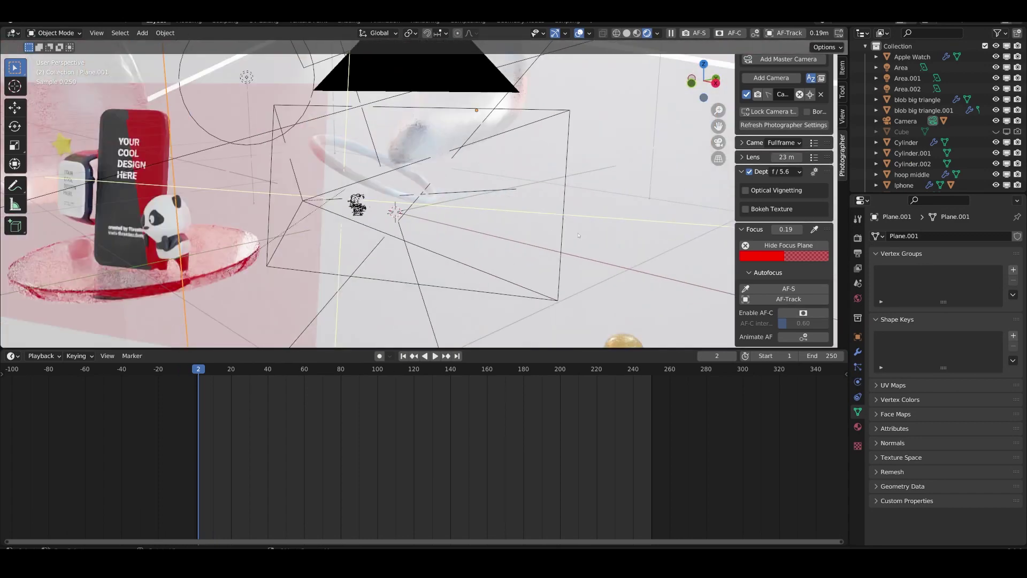
{"action": "scroll", "coordinate": [579, 236], "scroll_direction": "down", "scroll_amount": 3}
{"action": "scroll", "coordinate": [578, 236], "scroll_direction": "down", "scroll_amount": 4}
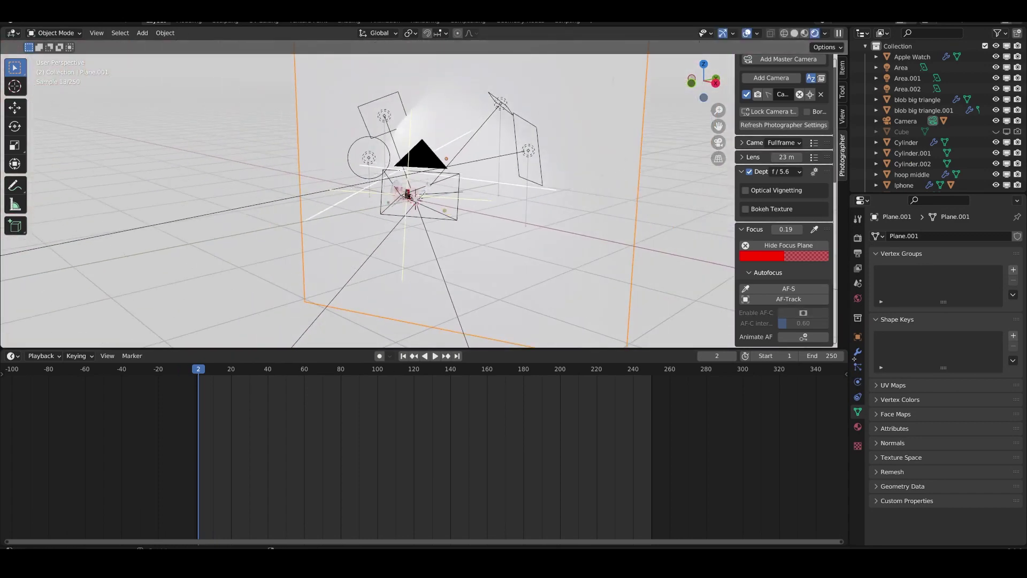
{"action": "left_click", "coordinate": [858, 427]}
{"action": "scroll", "coordinate": [974, 406], "scroll_direction": "down", "scroll_amount": 2}
{"action": "left_click", "coordinate": [973, 452]}
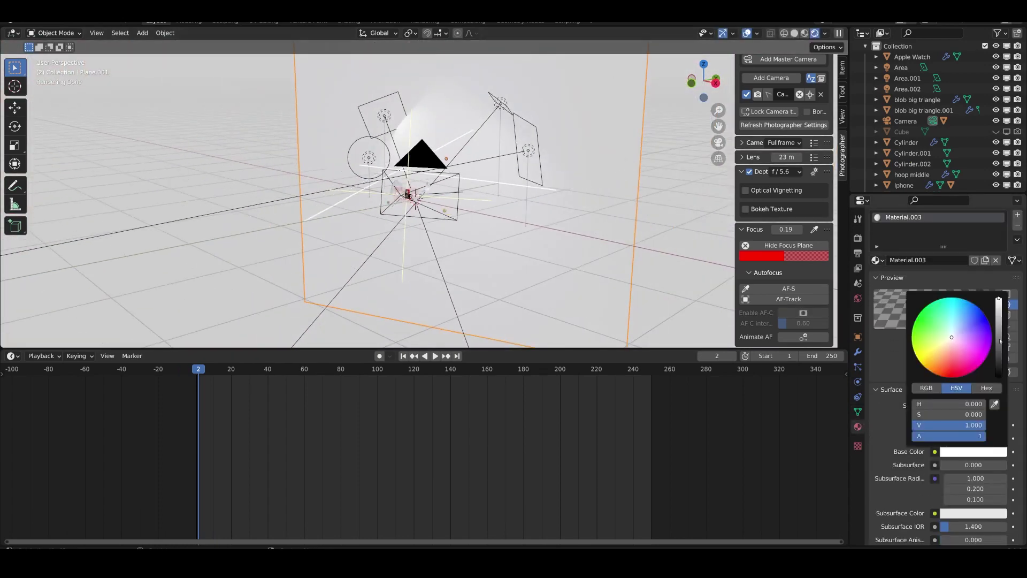
{"action": "left_click_drag", "start_coordinate": [998, 341], "coordinate": [999, 376]}
{"action": "key", "text": "KP_0"}
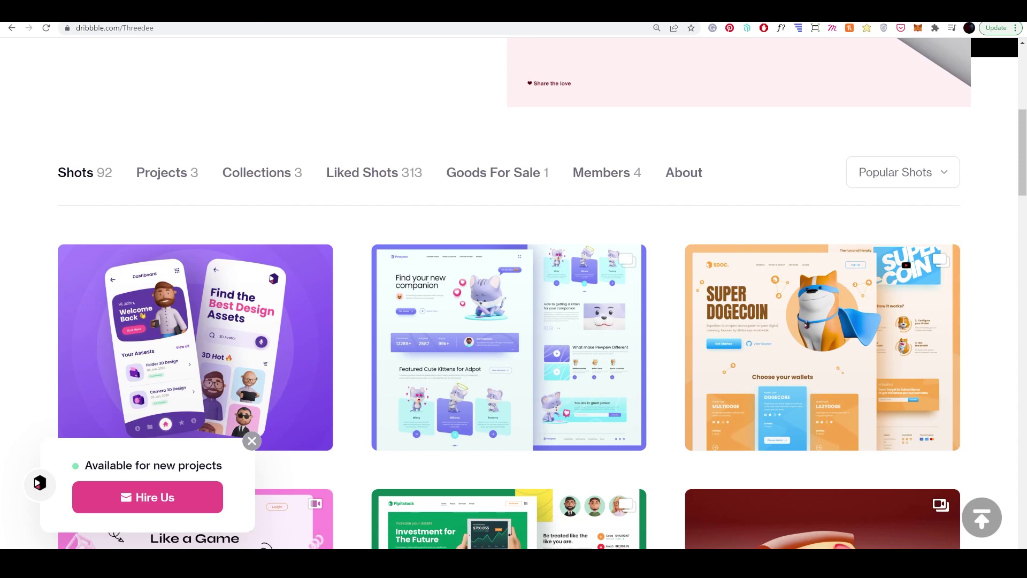
Switch to the browser and look over the header of the Threedee profile page on Dribbble
{"action": "scroll", "coordinate": [171, 127], "scroll_direction": "up", "scroll_amount": 3}
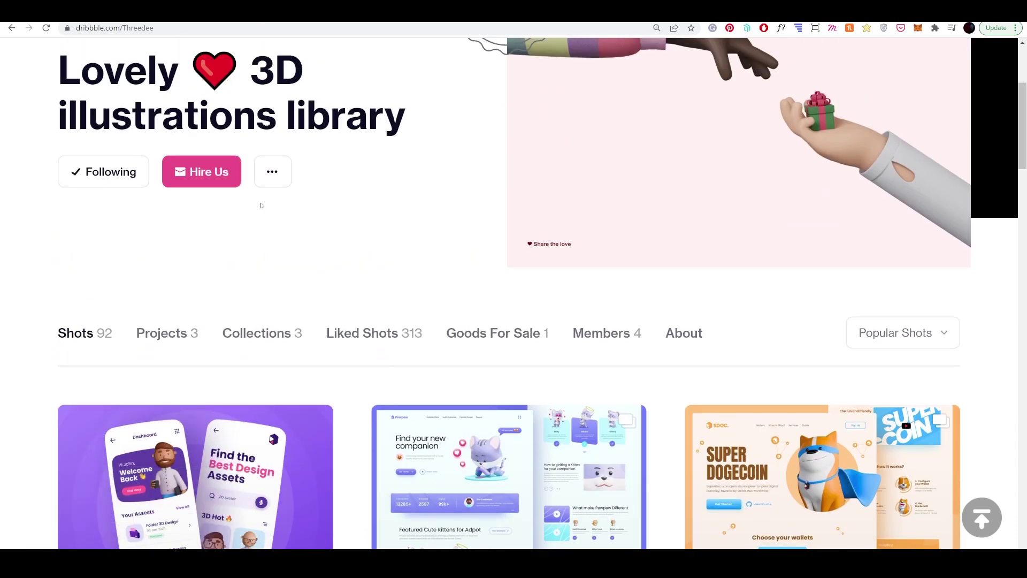